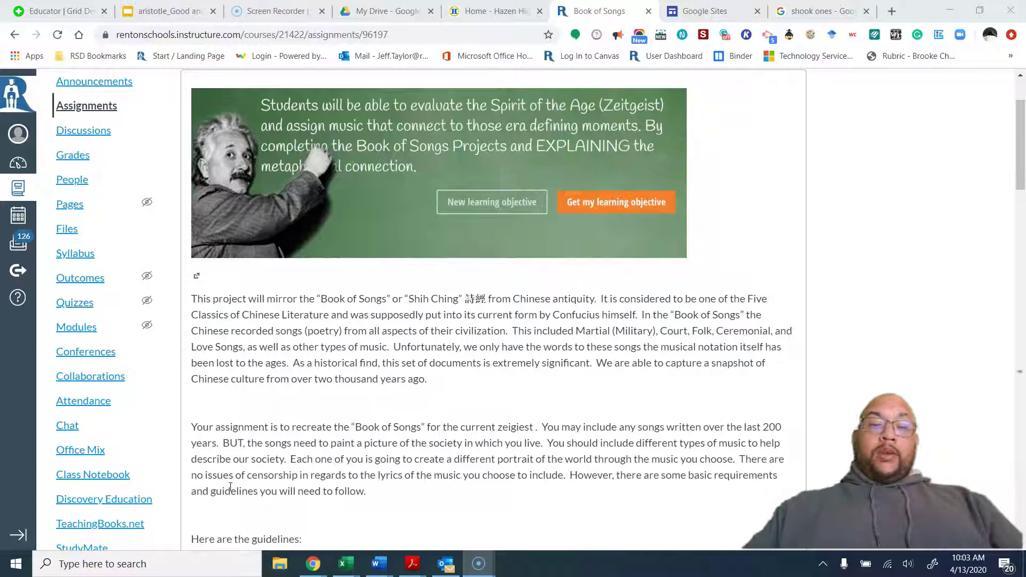
- Open the New Google Sites start page in a new browser tab by searching the web for "sites"
scroll(230, 487, up, 2)
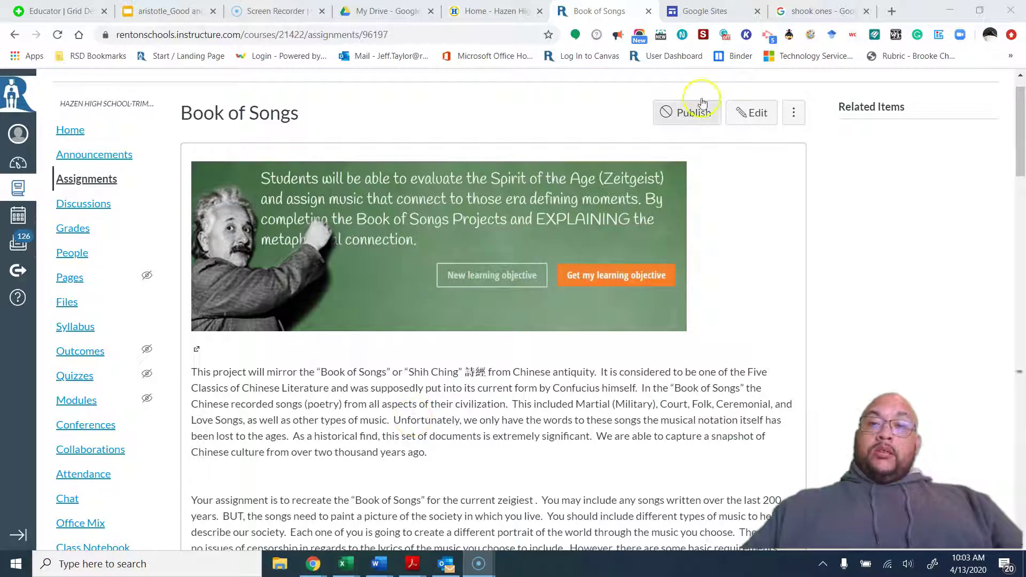
click(891, 10)
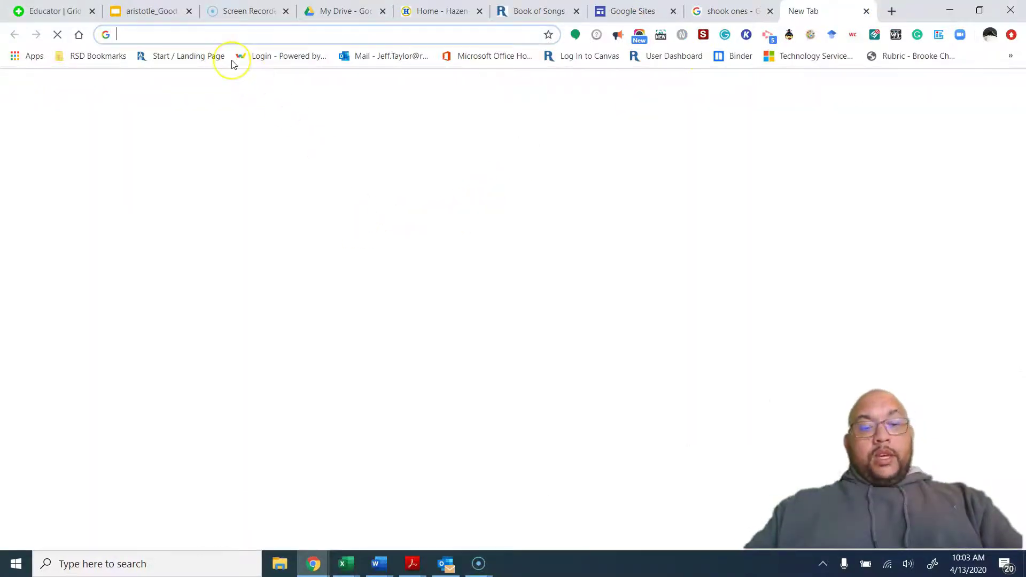
text(sites)
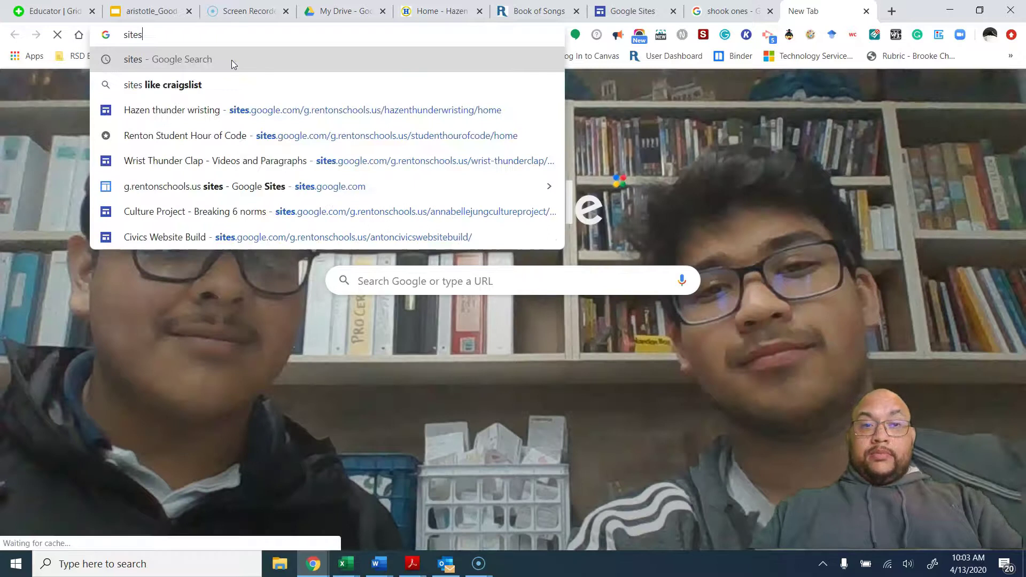
key(Return)
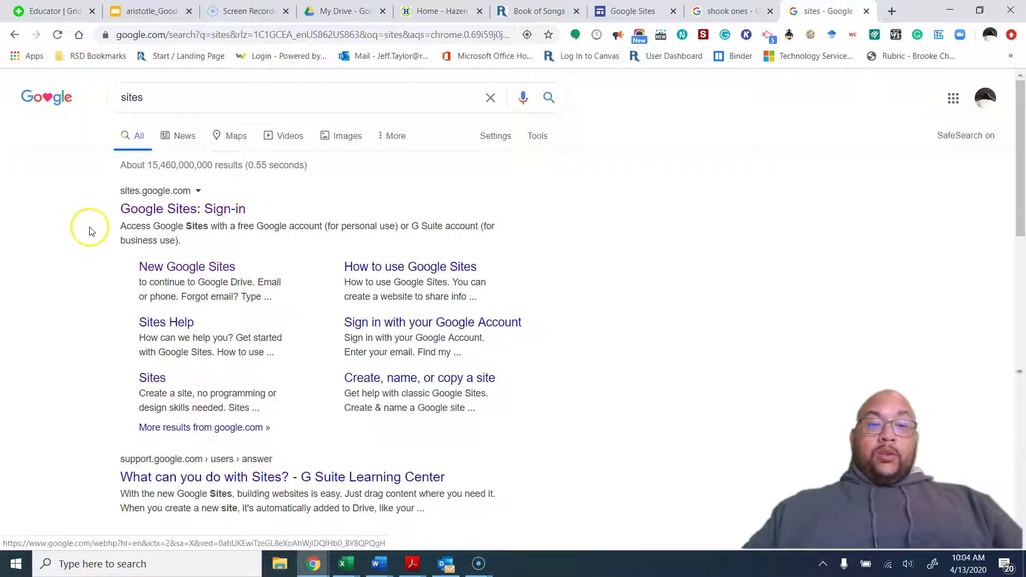
click(167, 216)
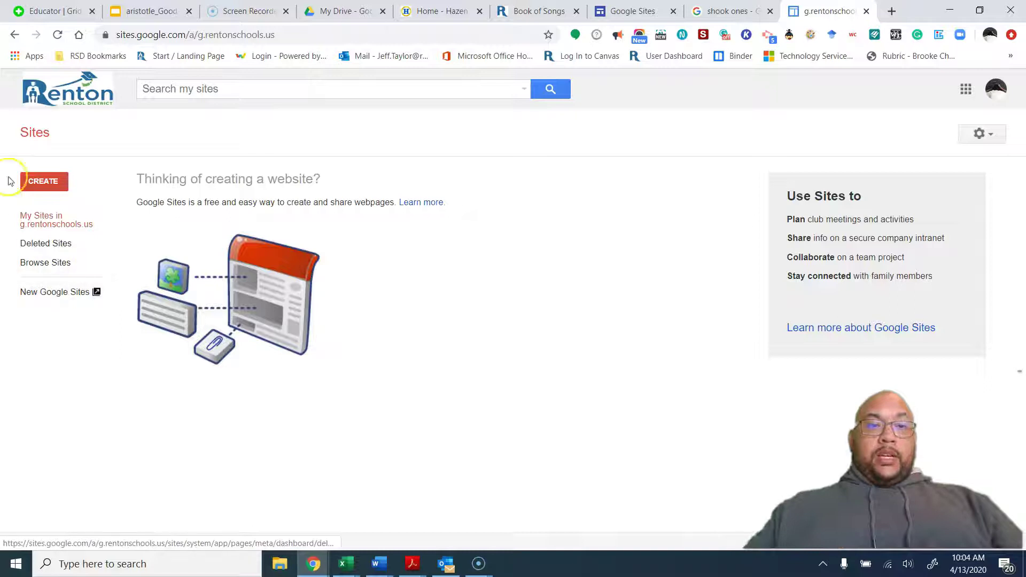
click(51, 294)
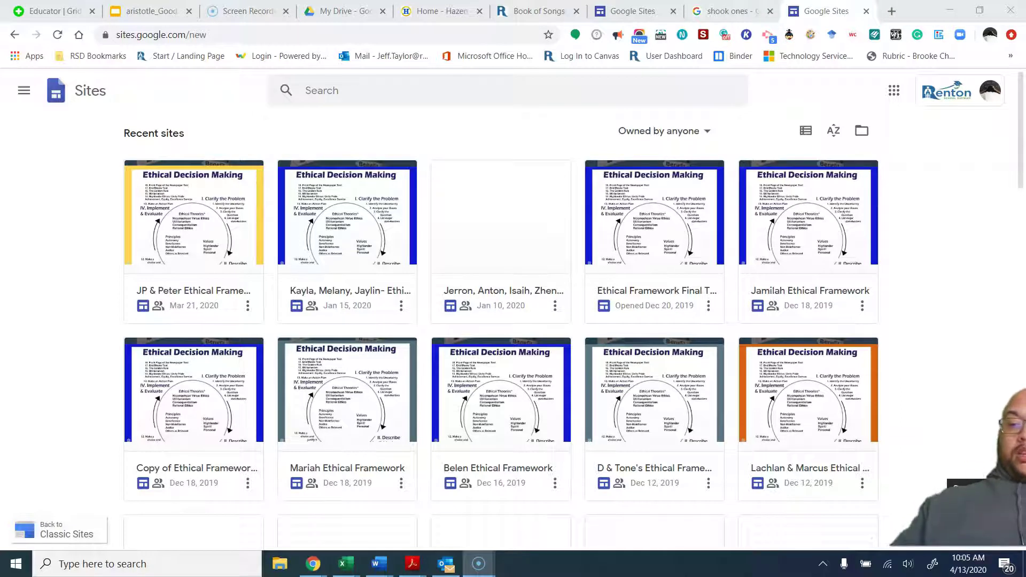
- Create a blank site and name it with the owner's surname in possessive form followed by "Civics Site"
click(519, 317)
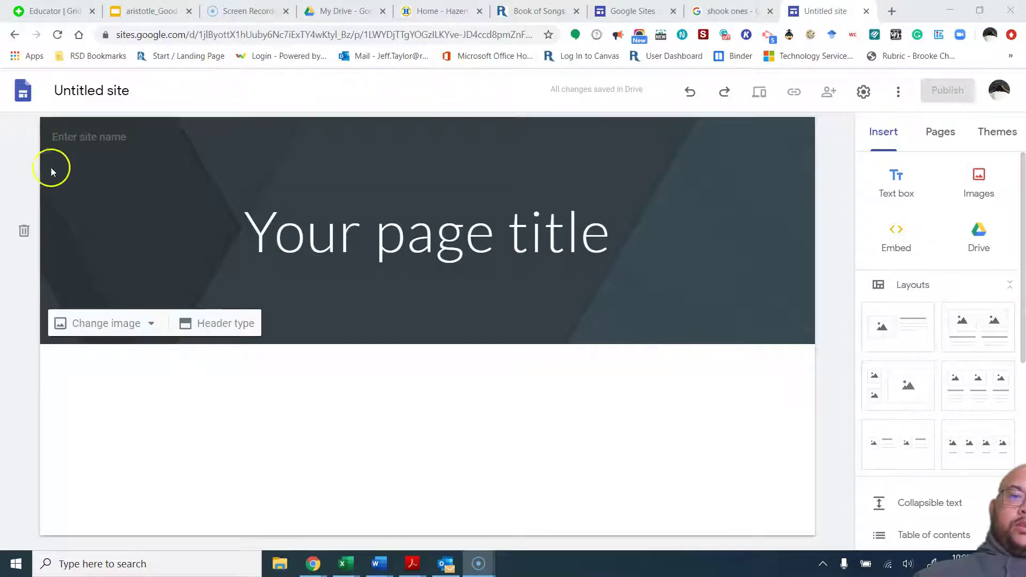
click(92, 94)
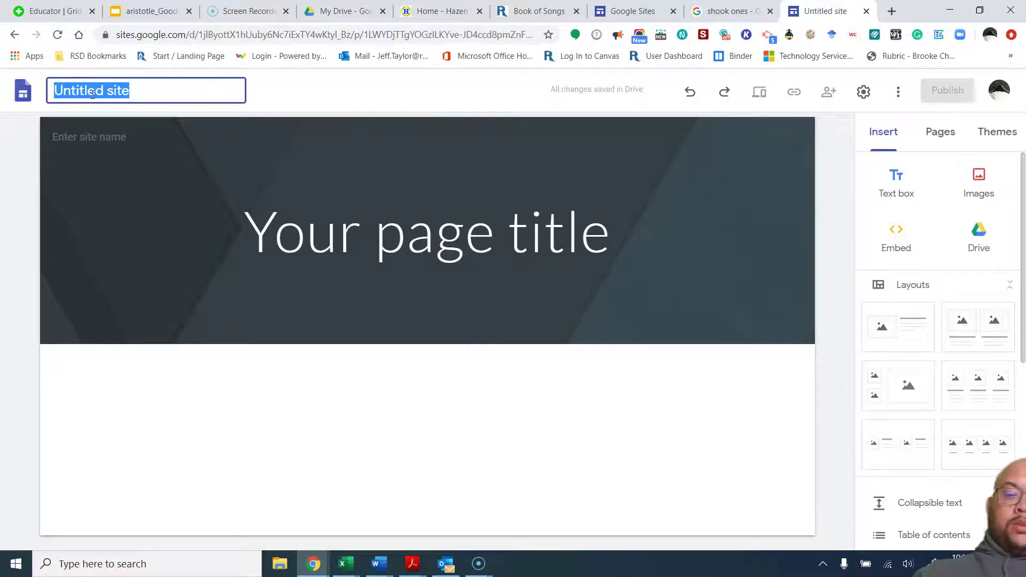
text(Taylo)
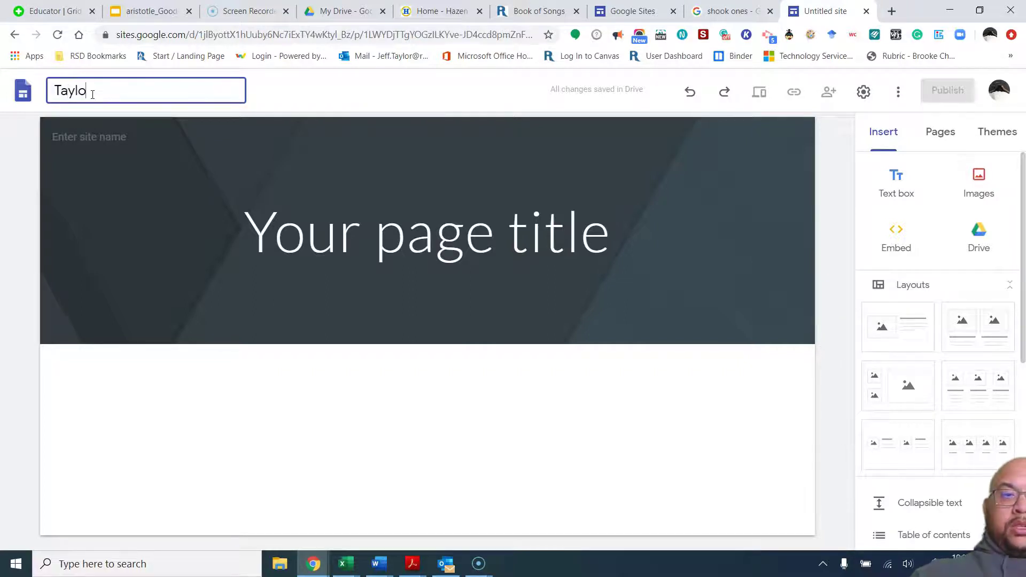
text(r's )
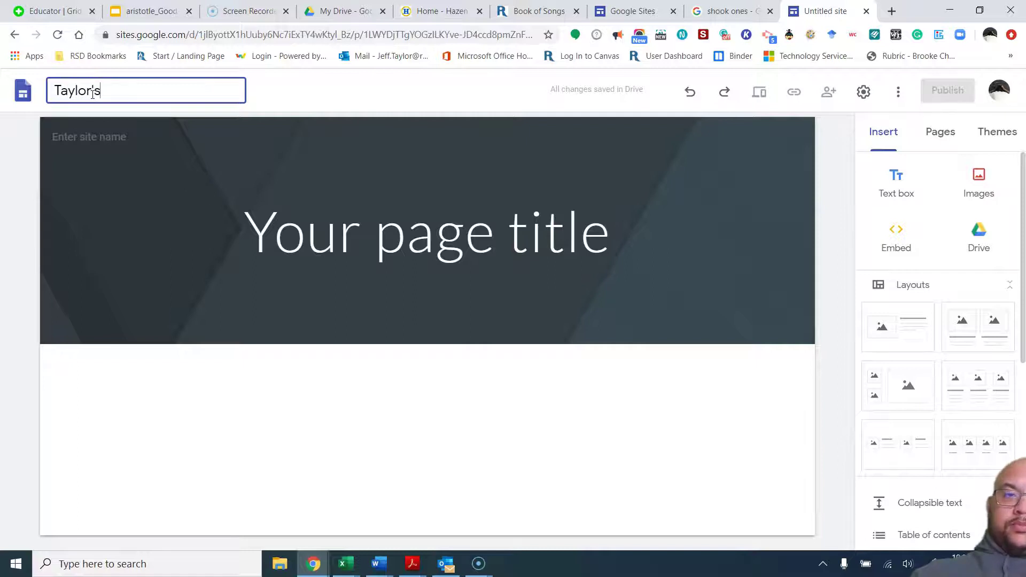
text(Ci)
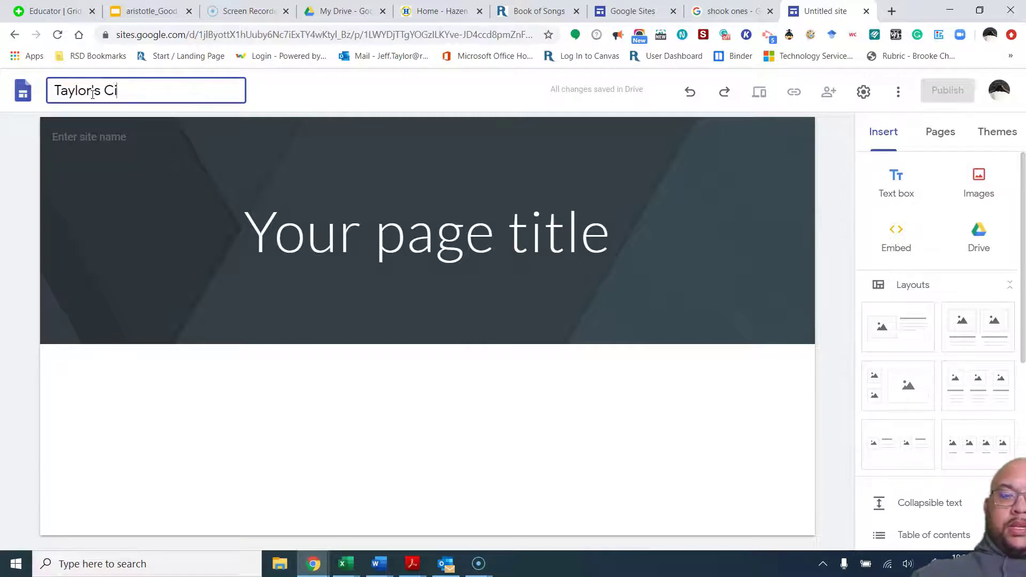
text(vics Site)
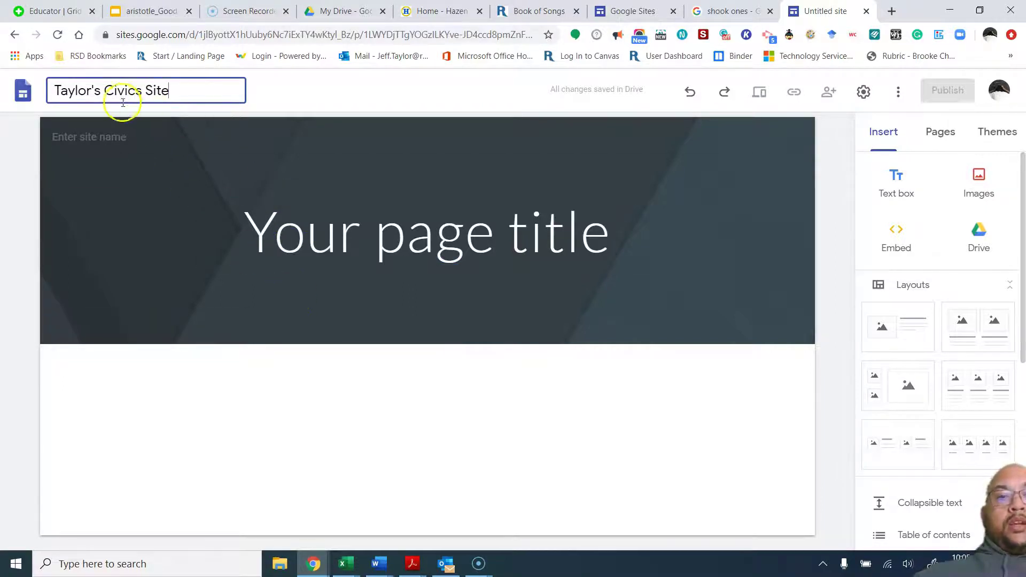
- Replace the placeholder page title in the header with the owner's surname in possessive form followed by "Civics"
click(390, 242)
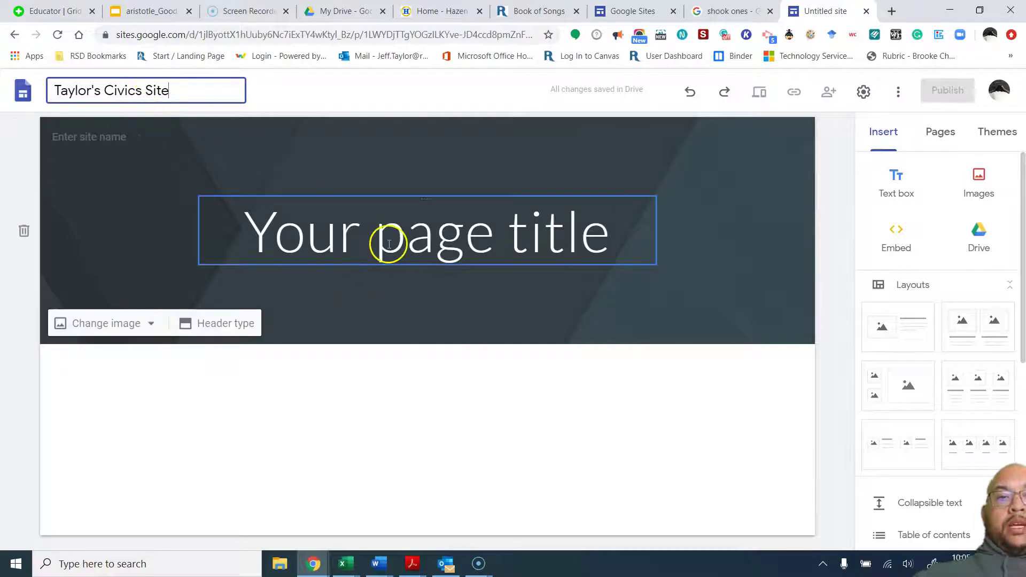
double_click(389, 245)
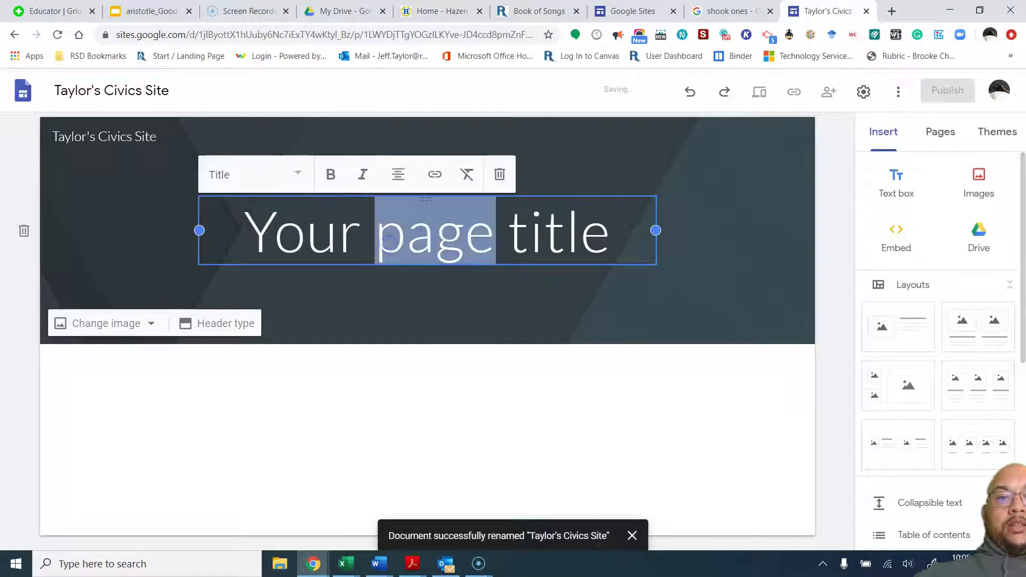
triple_click(389, 244)
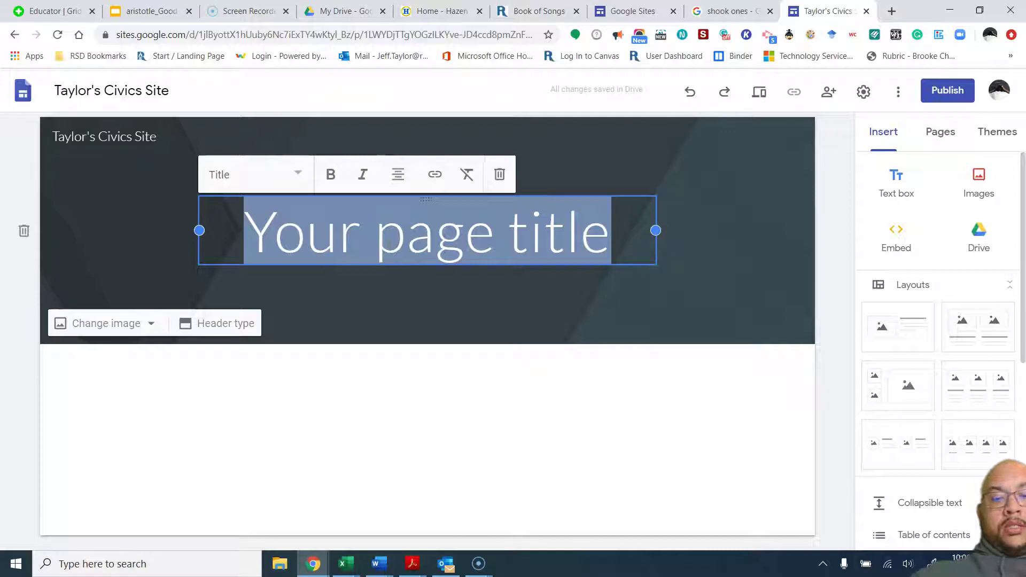
text(Tay)
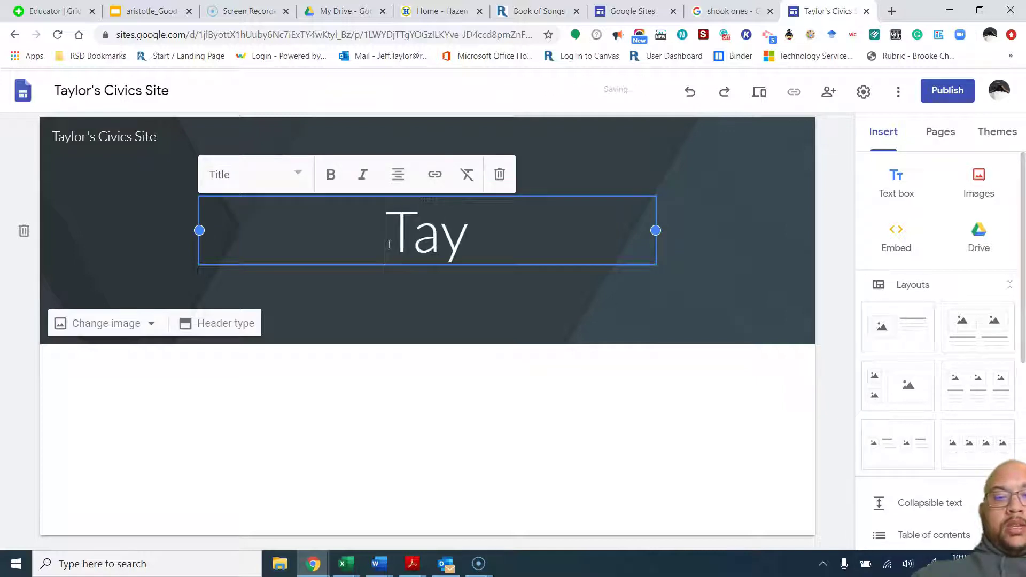
text(lor's)
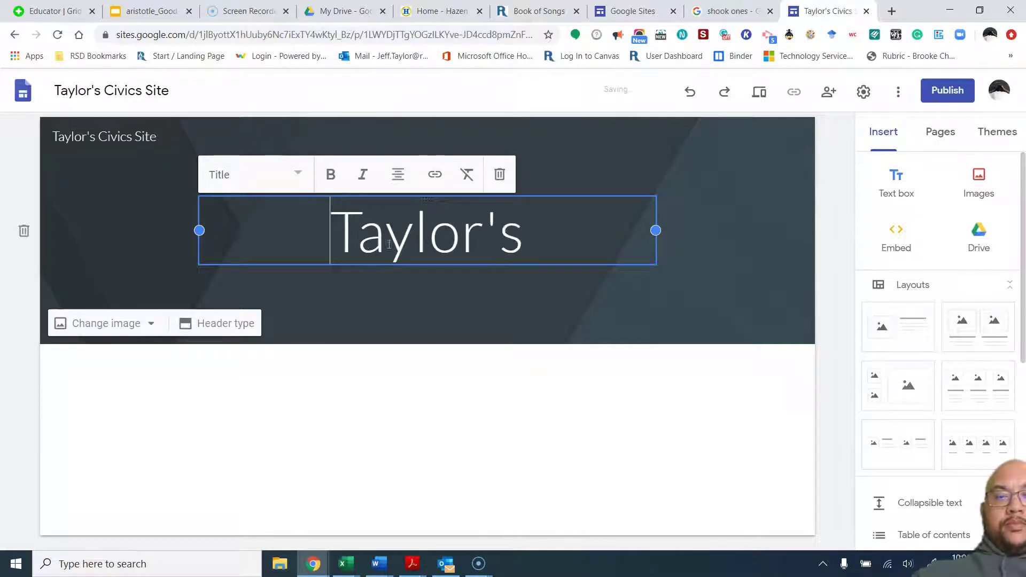
text( Civo)
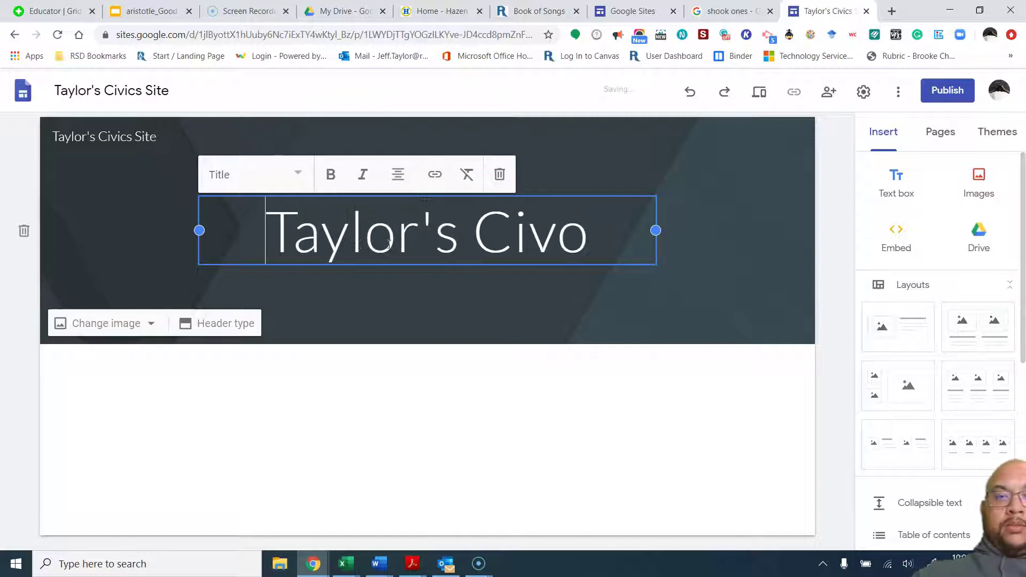
key(BackSpace)
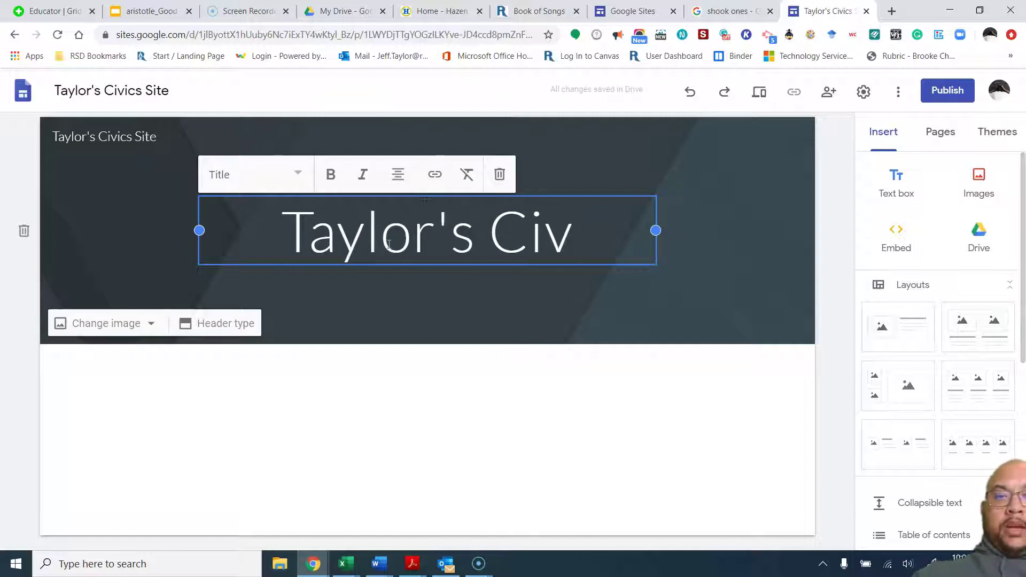
text(ics)
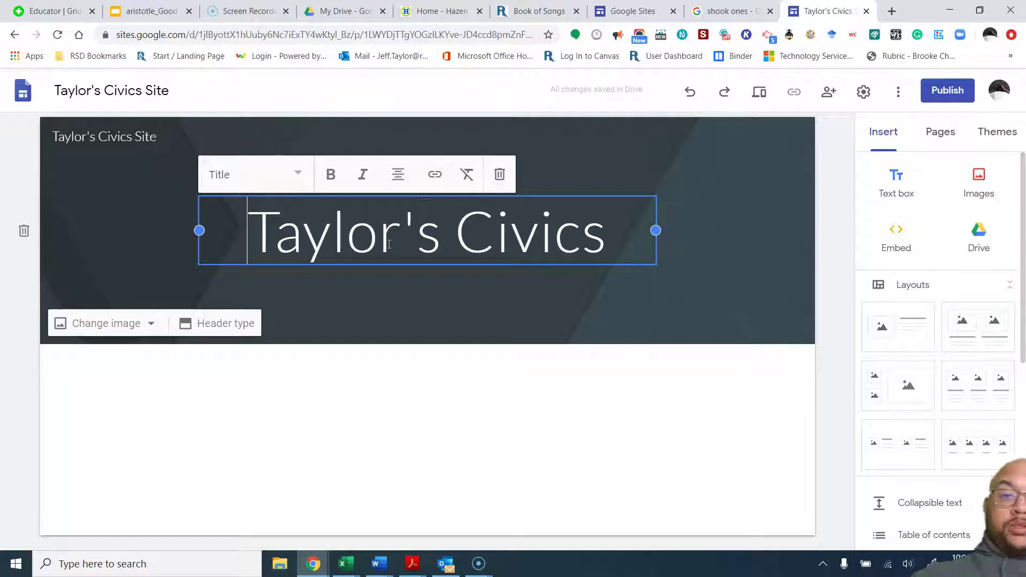
click(481, 417)
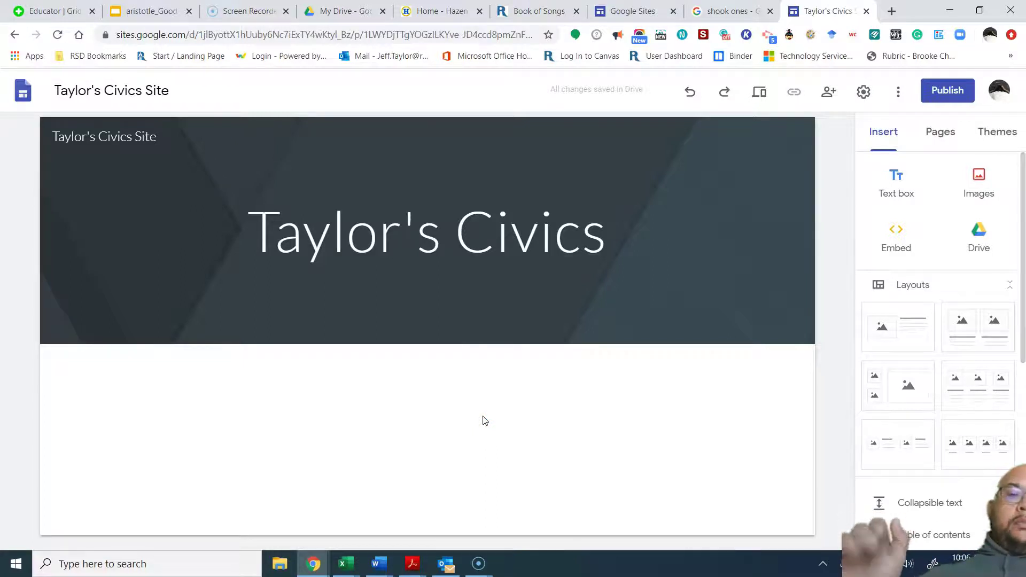
- Add a new page named "Book of Songs" to the site
mouse_move(104, 279)
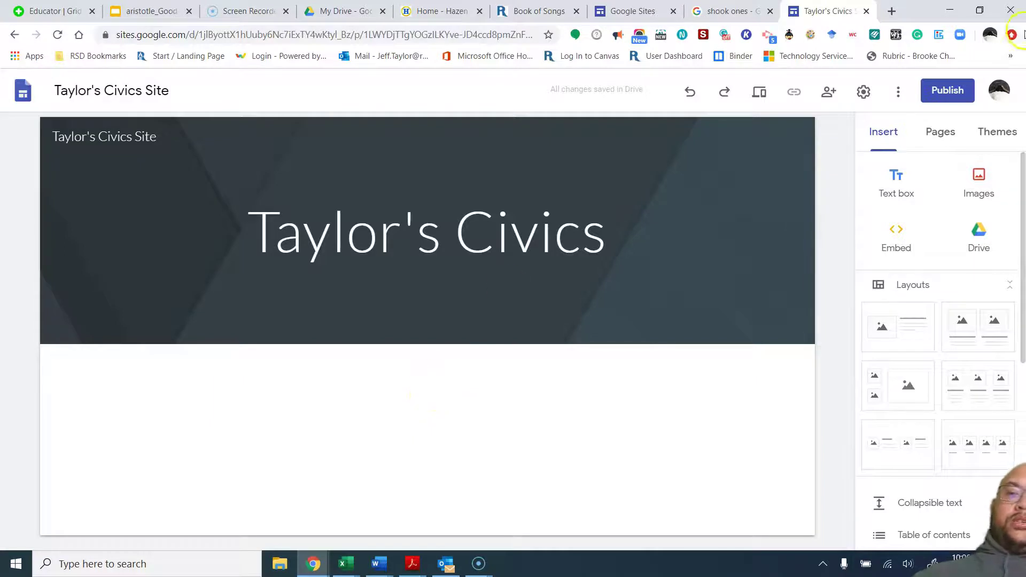
click(933, 137)
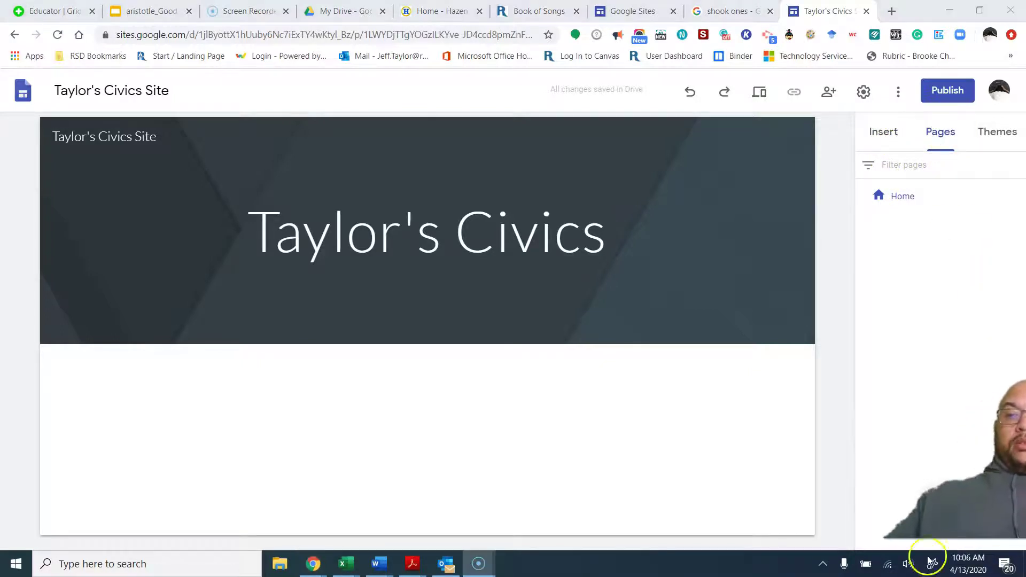
click(940, 506)
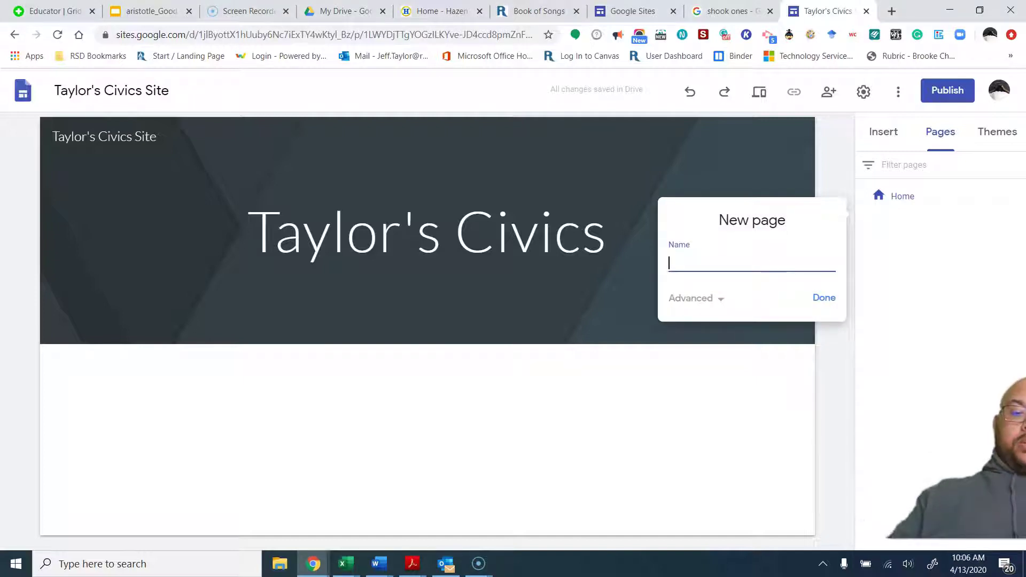
text(Book of Songs)
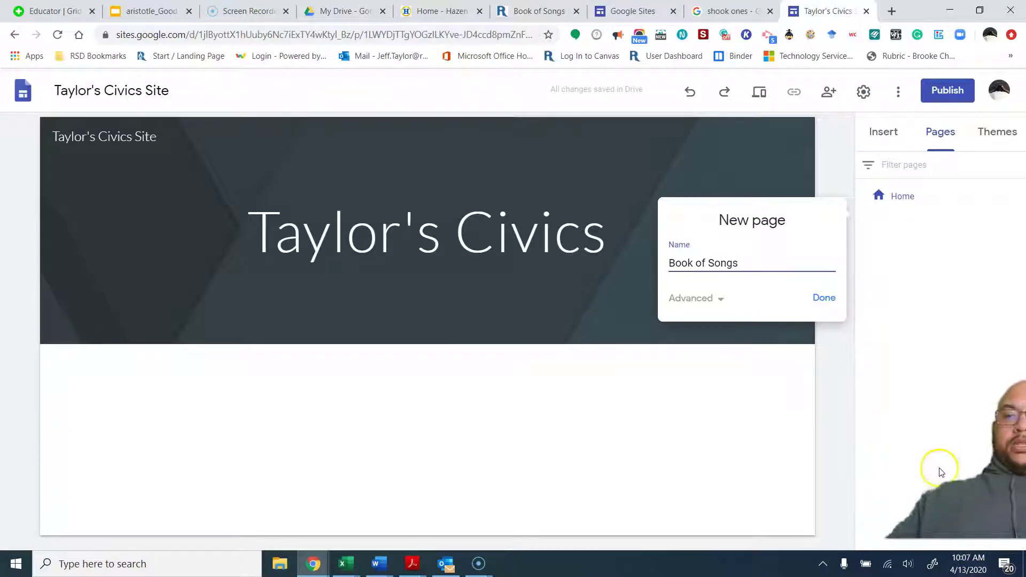
click(824, 299)
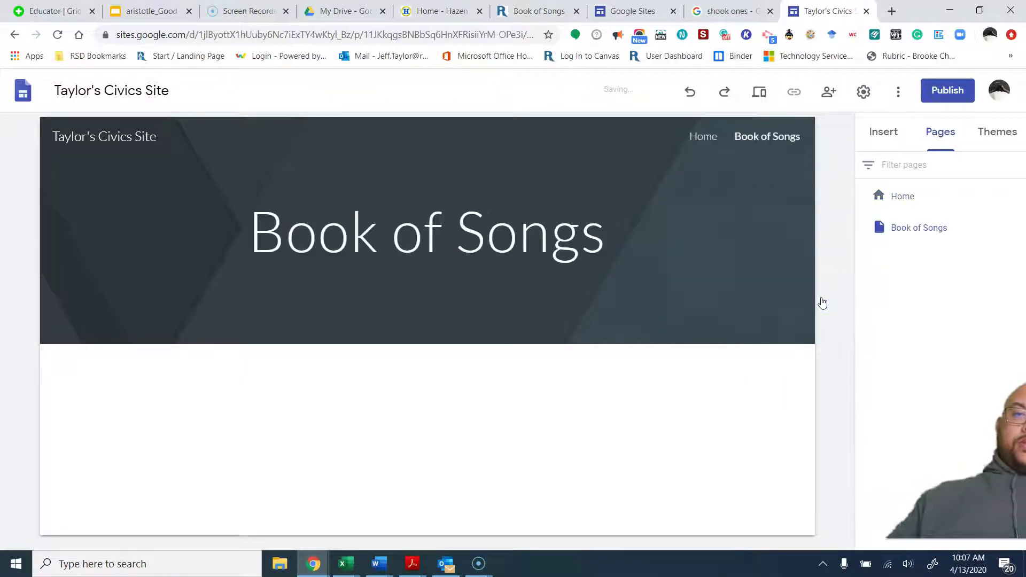
- Check the Home page's header title and return to the Book of Songs page
click(465, 230)
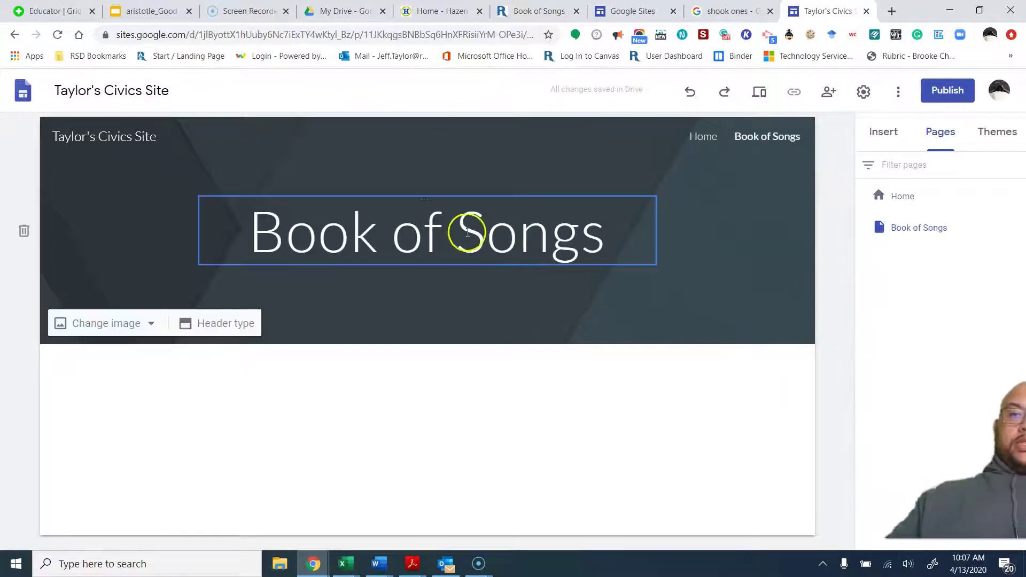
click(911, 198)
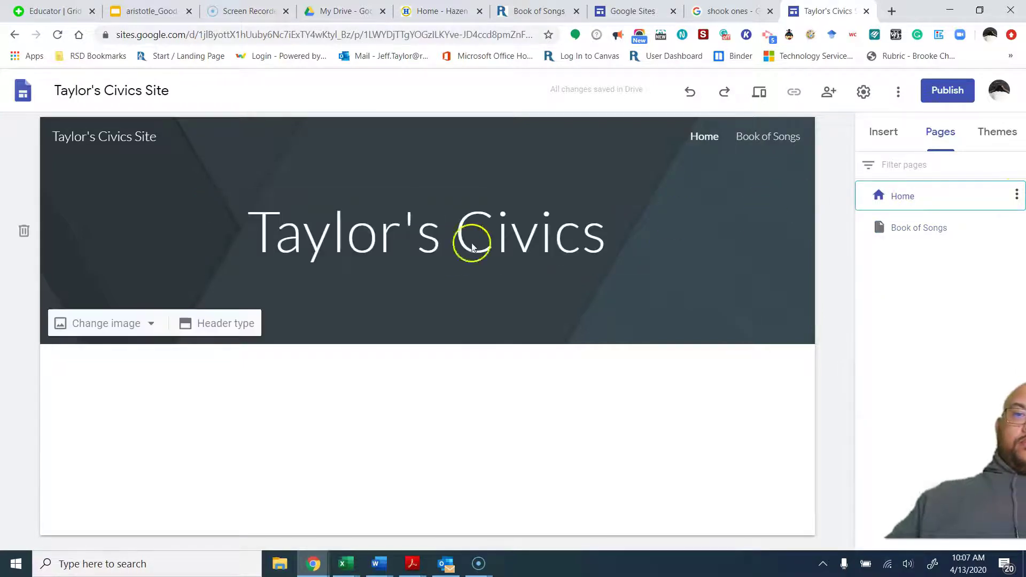
click(907, 232)
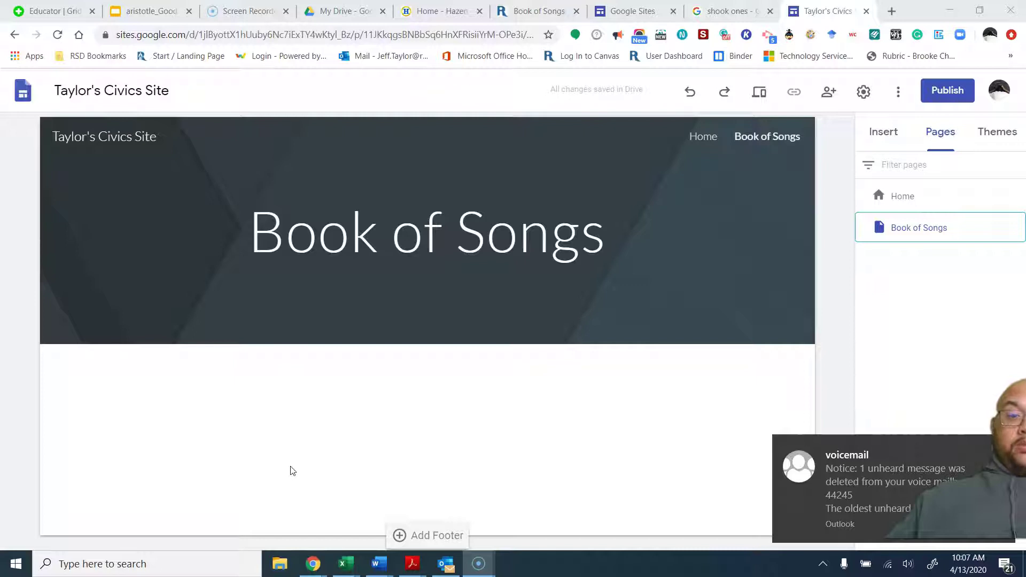
- Insert a text box below the header of the Book of Songs page and enter "Week One"
click(265, 410)
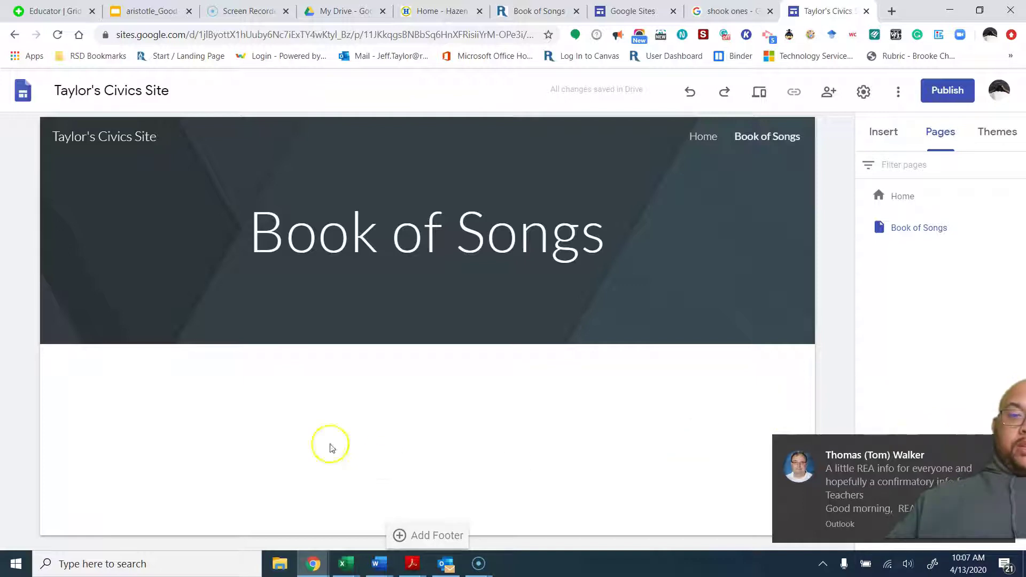
double_click(94, 379)
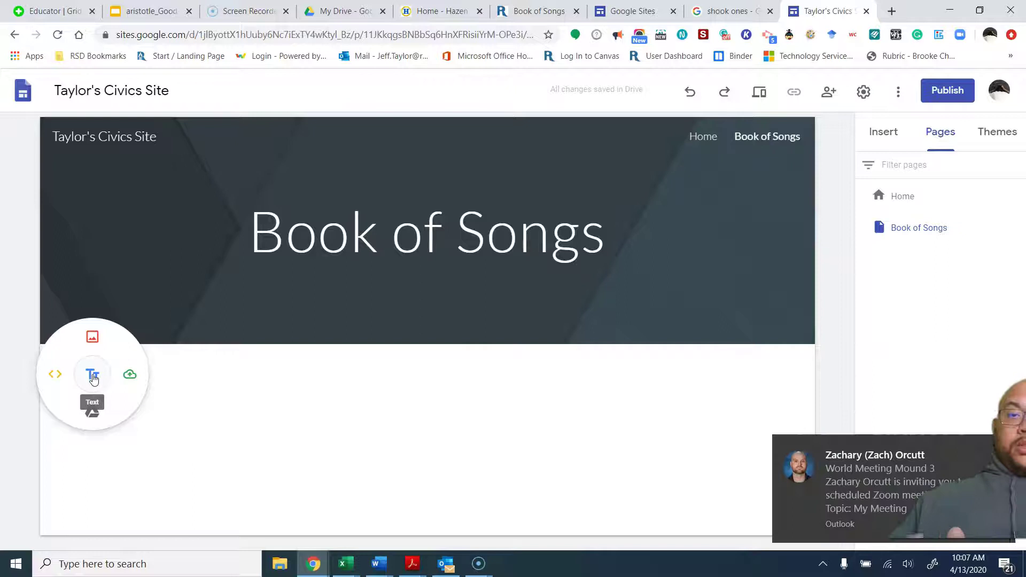
click(93, 380)
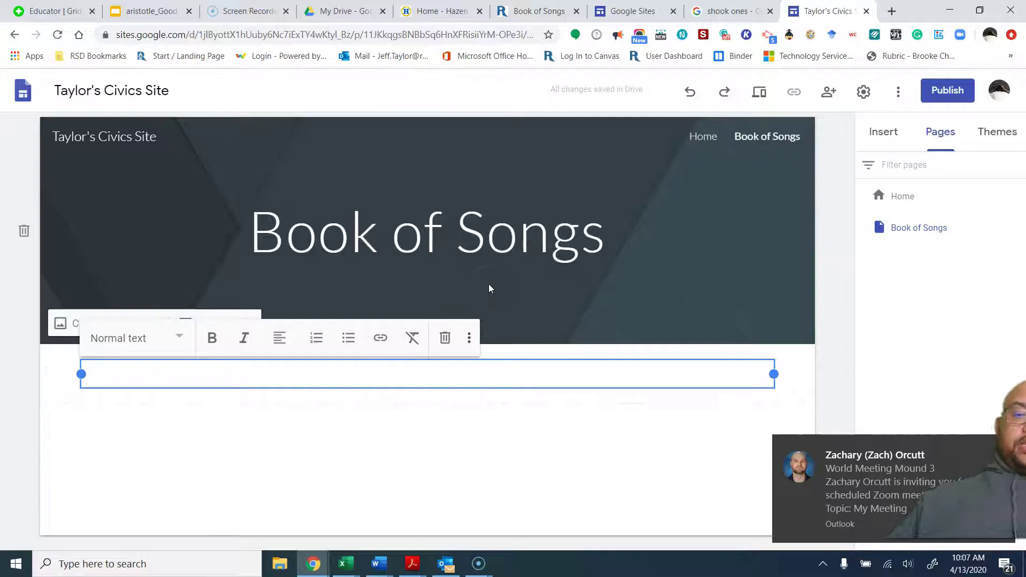
text(Week)
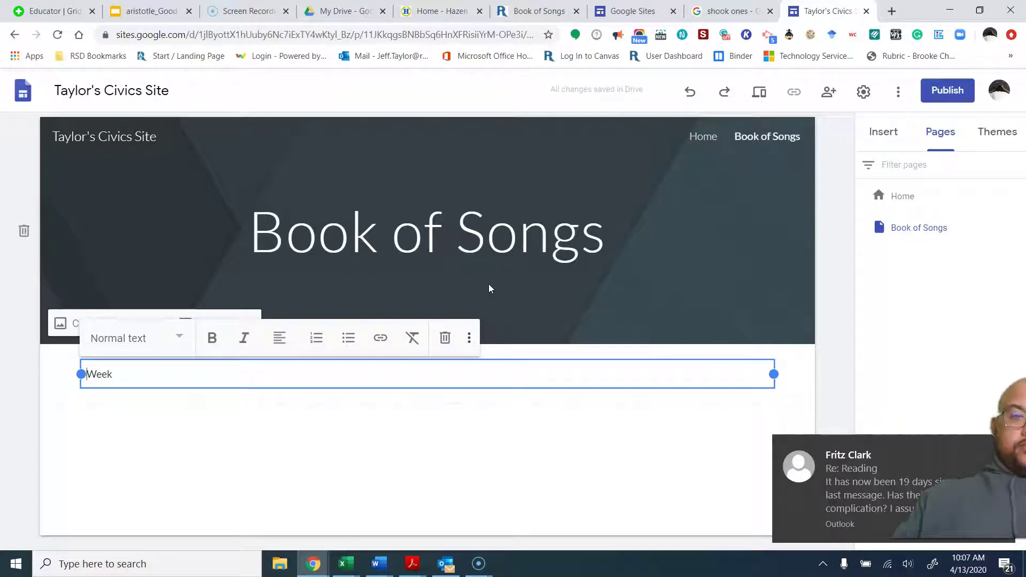
click(487, 287)
click(144, 380)
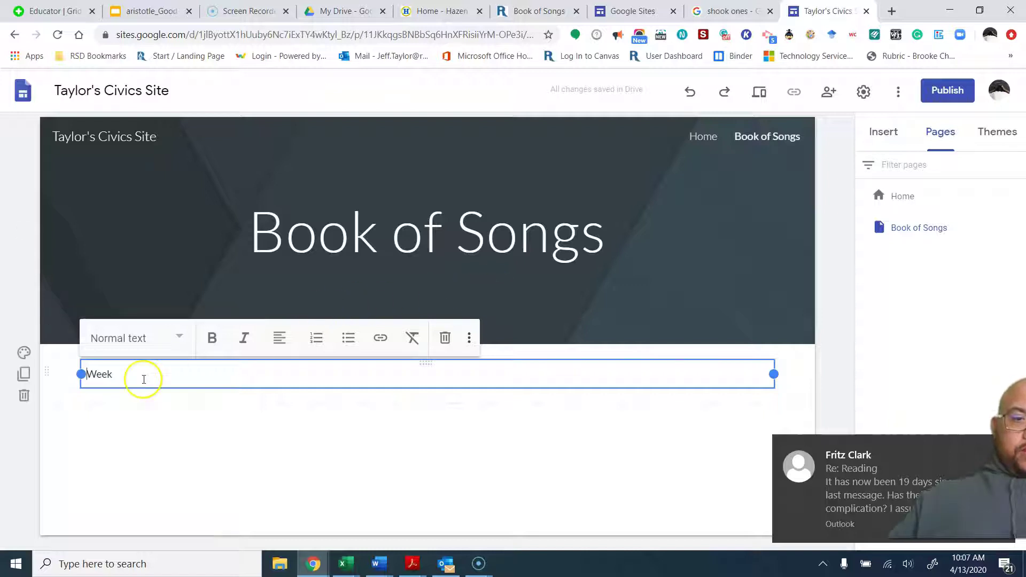
text(One)
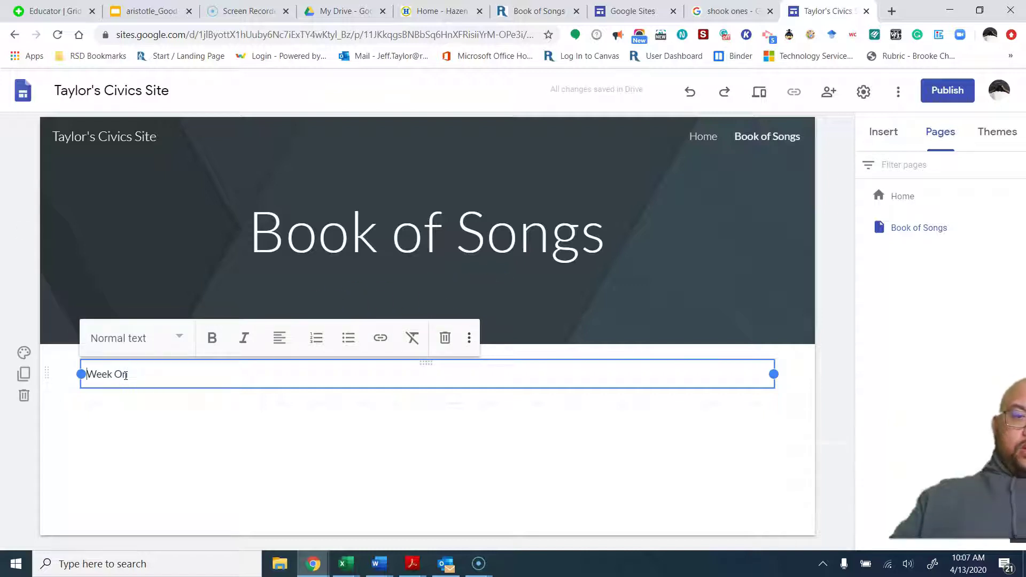
- Complete the text box line below the header so it reads "Week One: Personal"
text(:)
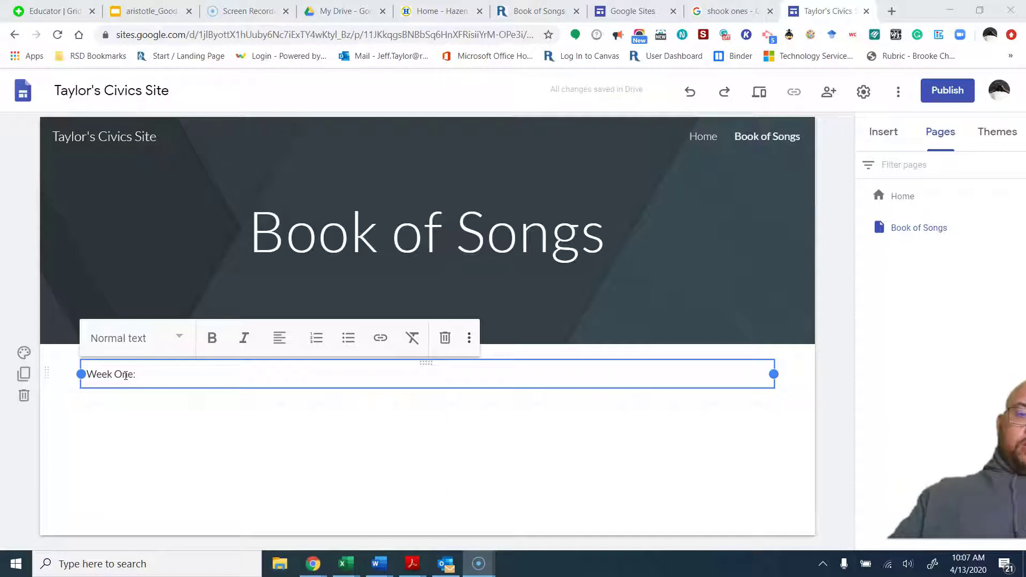
click(153, 374)
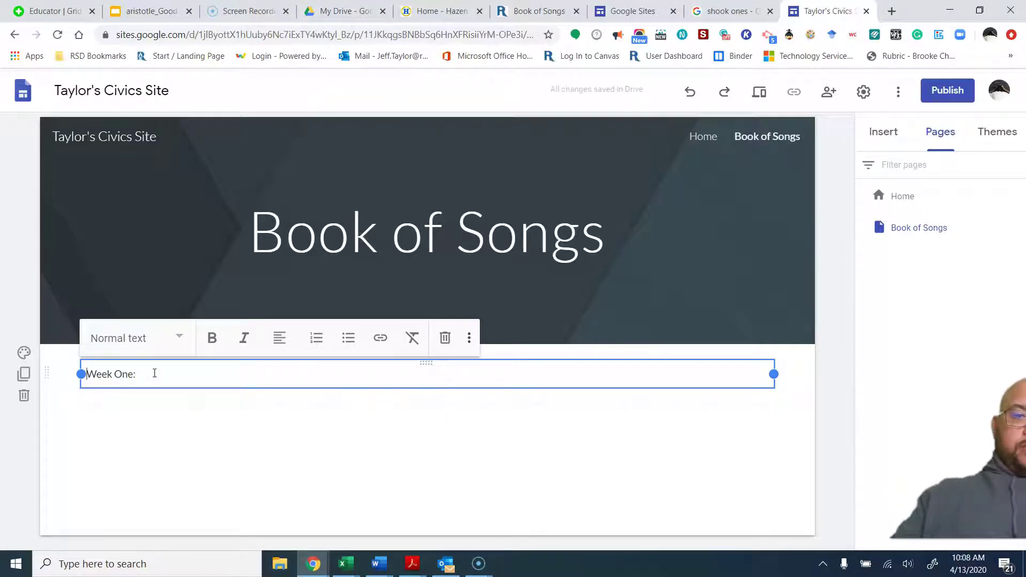
text(Per)
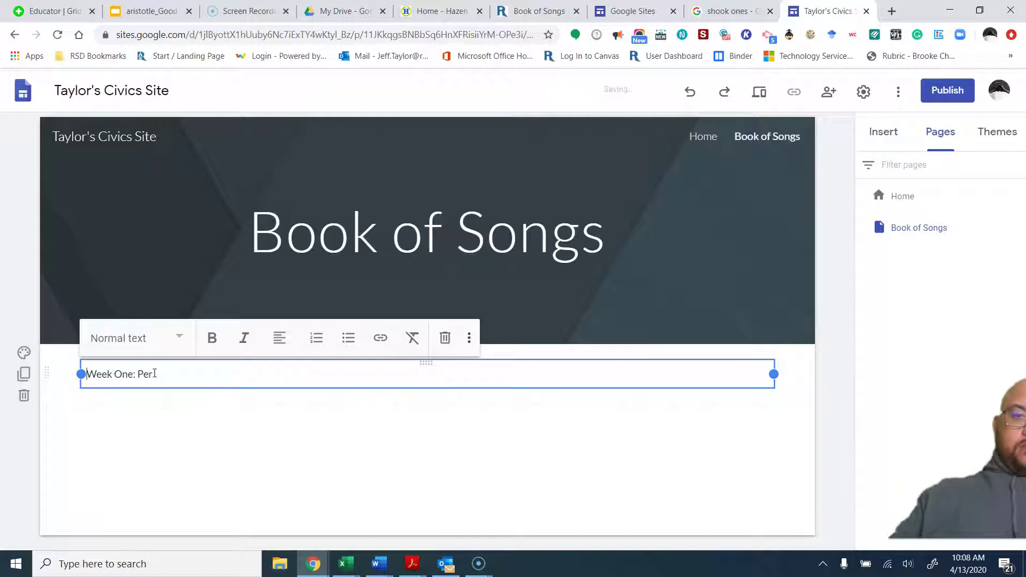
text(sonalMom)
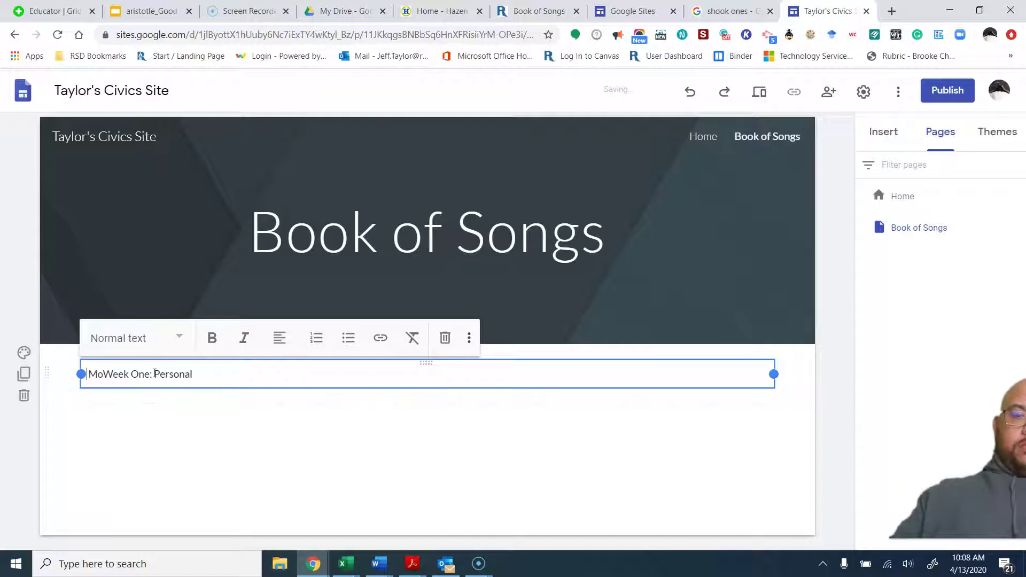
key(BackSpace)
key(BackSpace)
key(BackSpace)
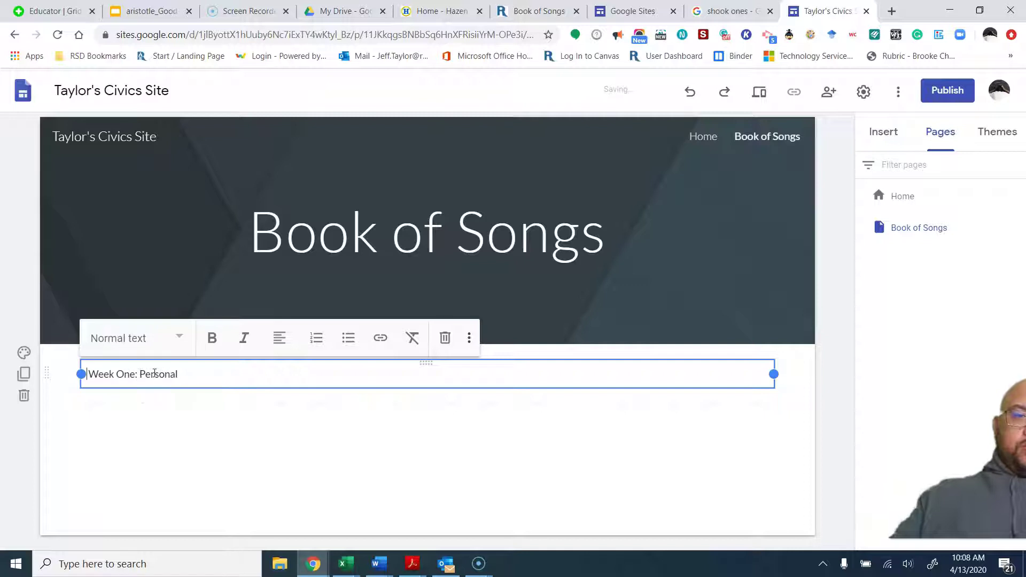
click(178, 375)
key(Home)
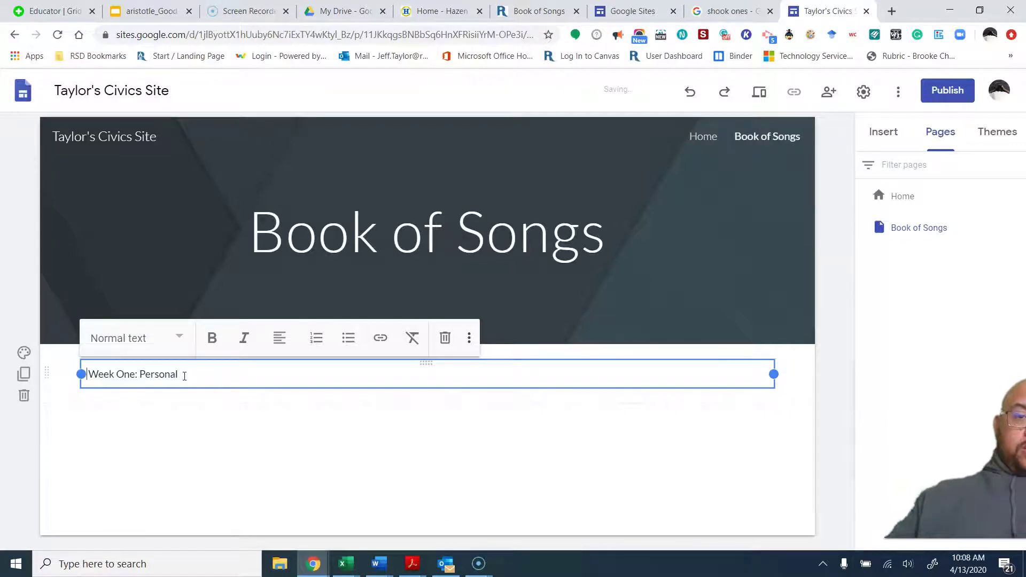
right_click(177, 377)
click(169, 419)
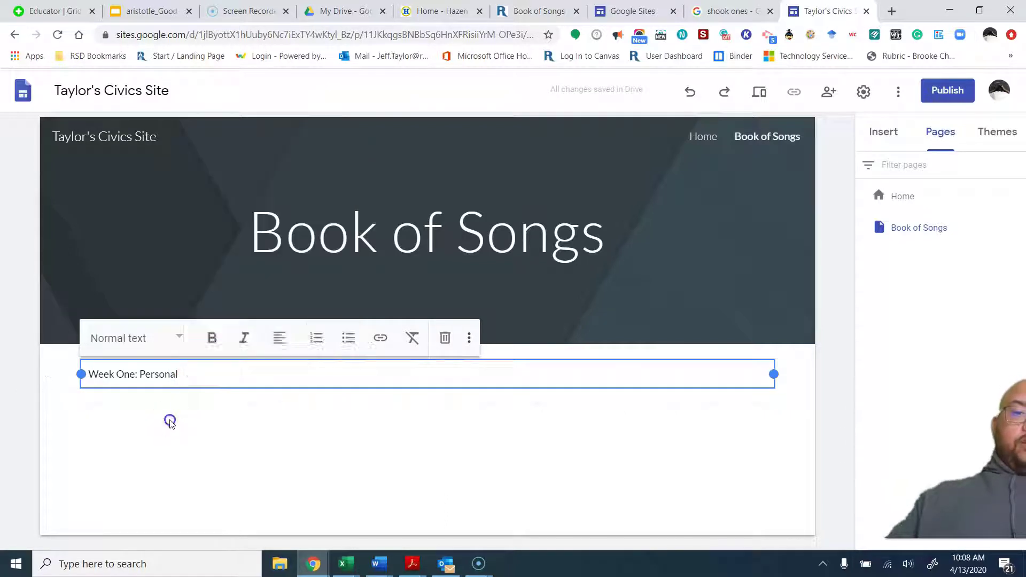
click(170, 423)
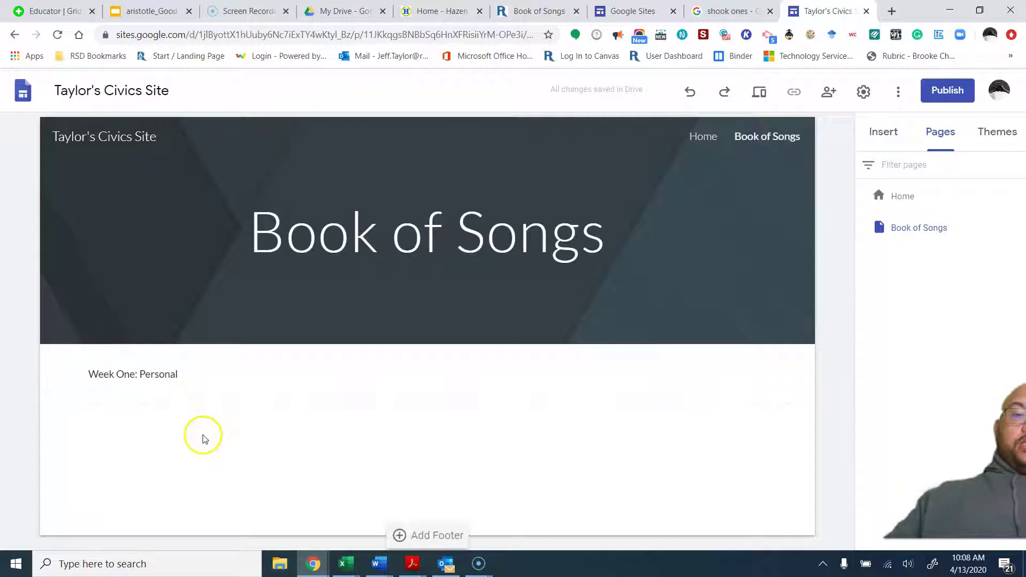
double_click(104, 422)
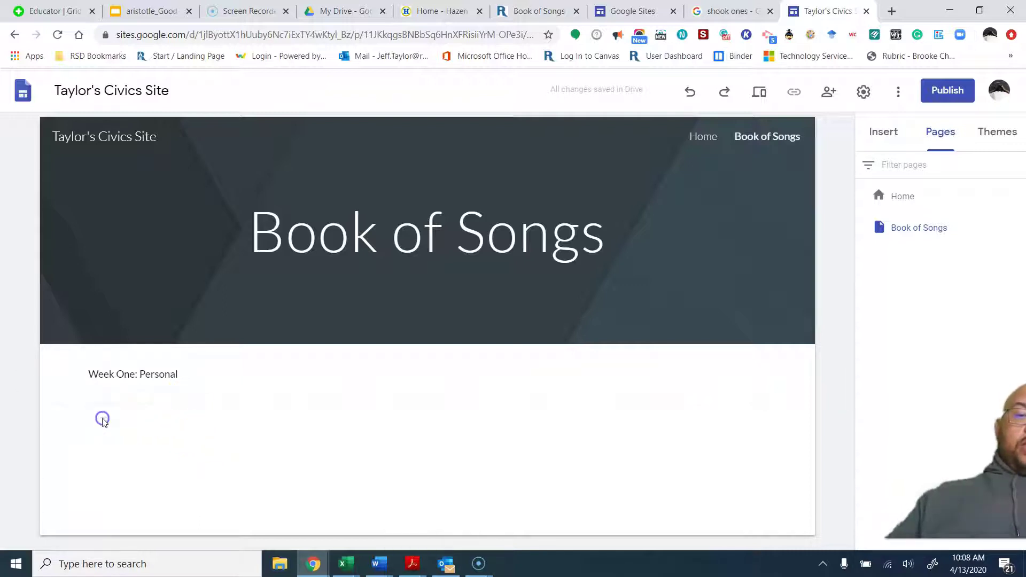
click(127, 419)
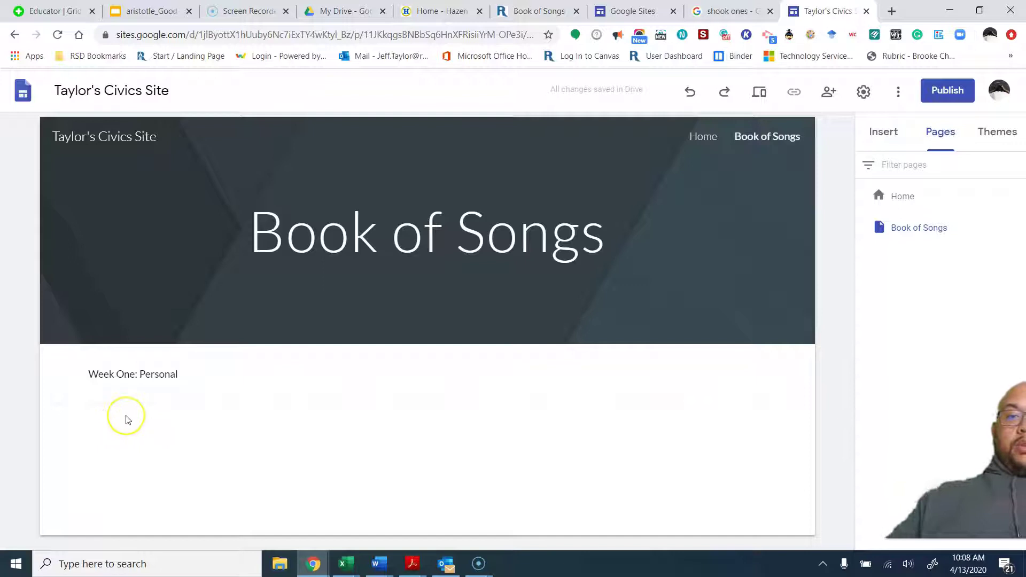
double_click(121, 443)
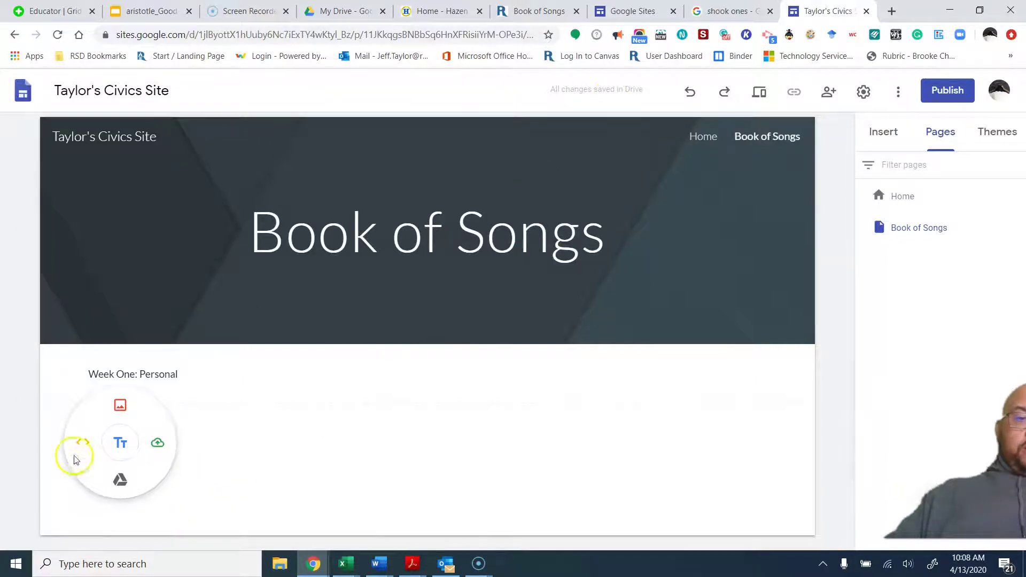
- Switch to YouTube, open the official video of Mobb Deep's "Shook Ones, Pt. II" and pause it
click(725, 12)
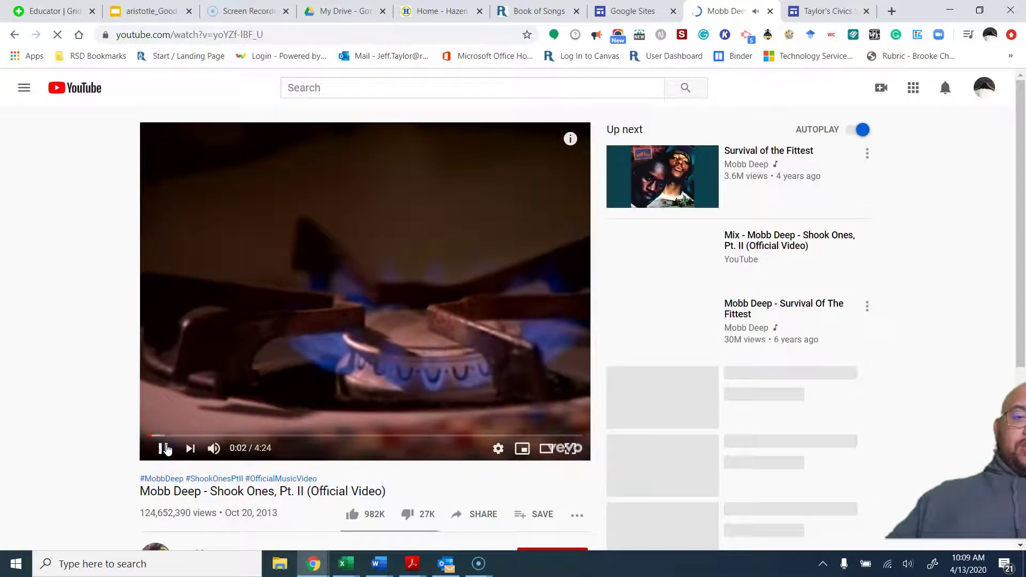
click(165, 448)
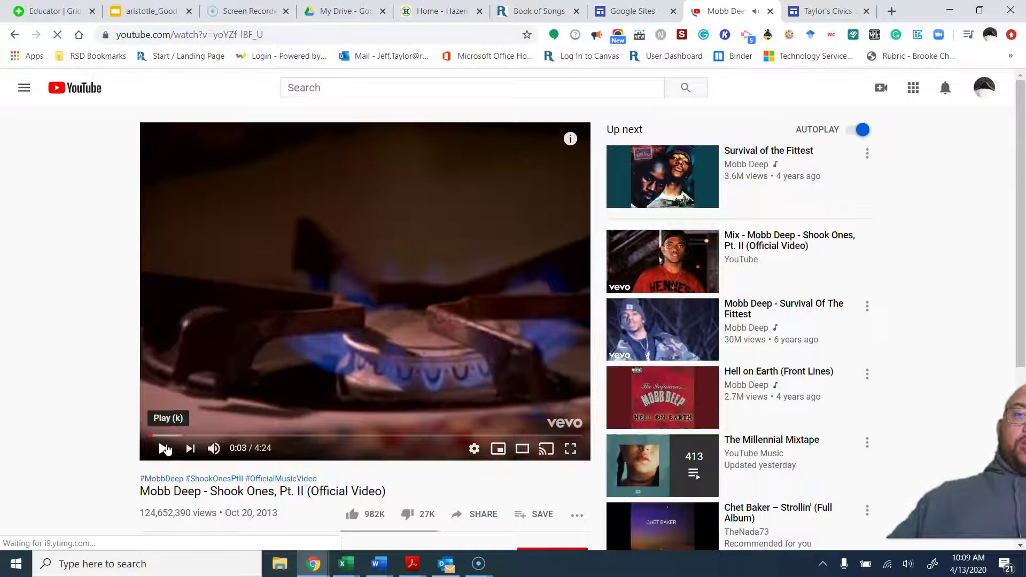
scroll(44, 415, down, 2)
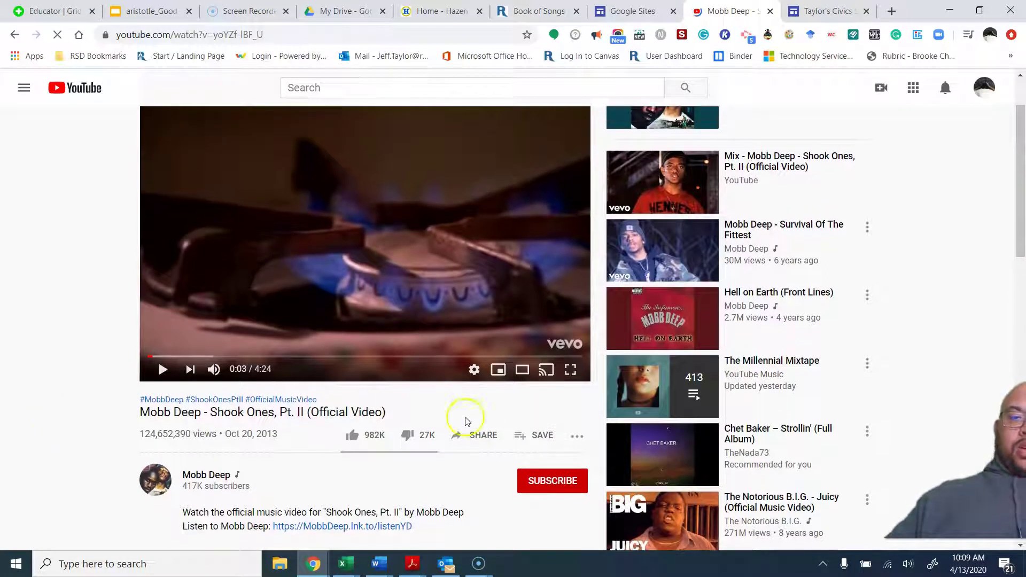
click(486, 436)
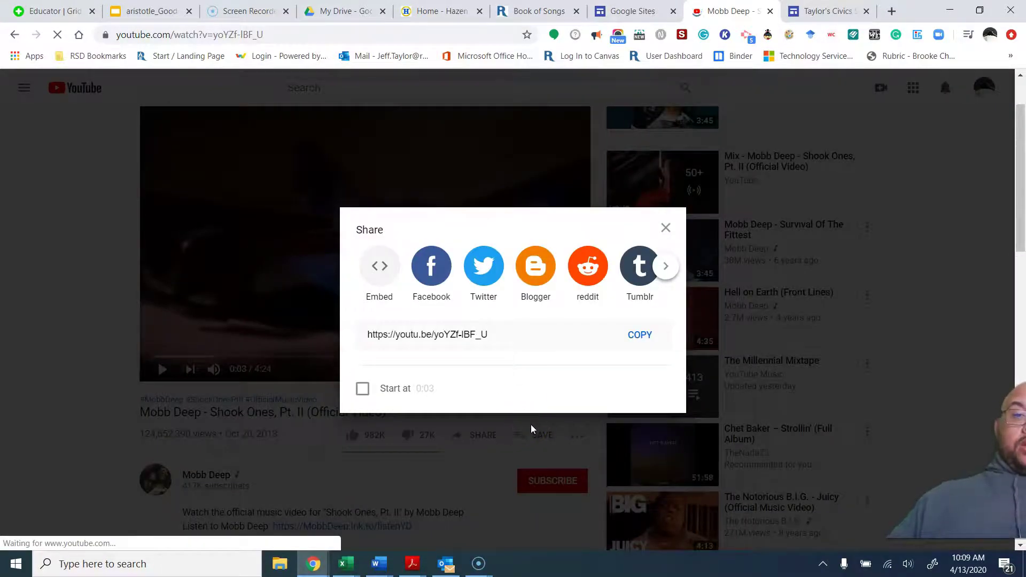
click(377, 263)
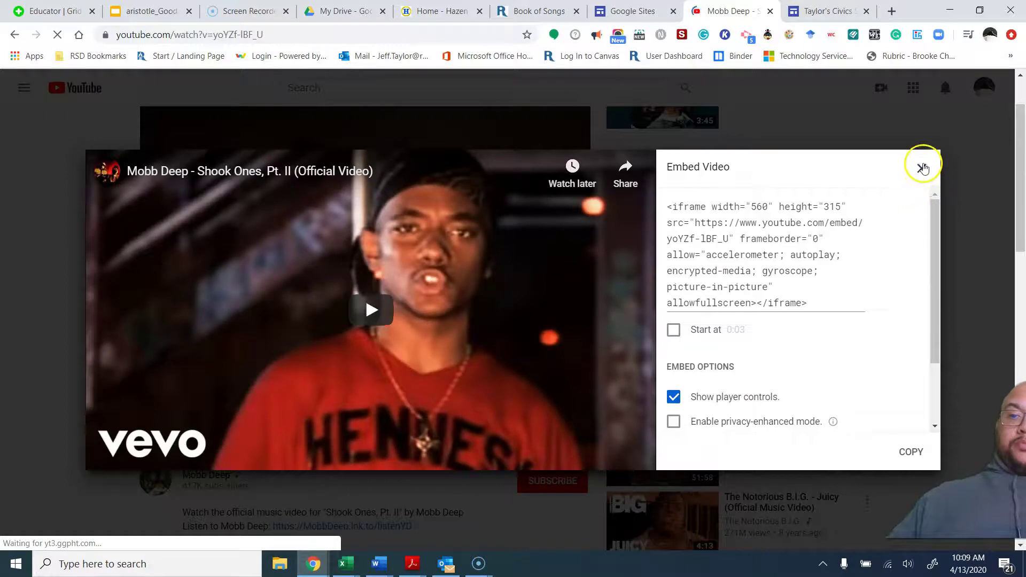
click(922, 168)
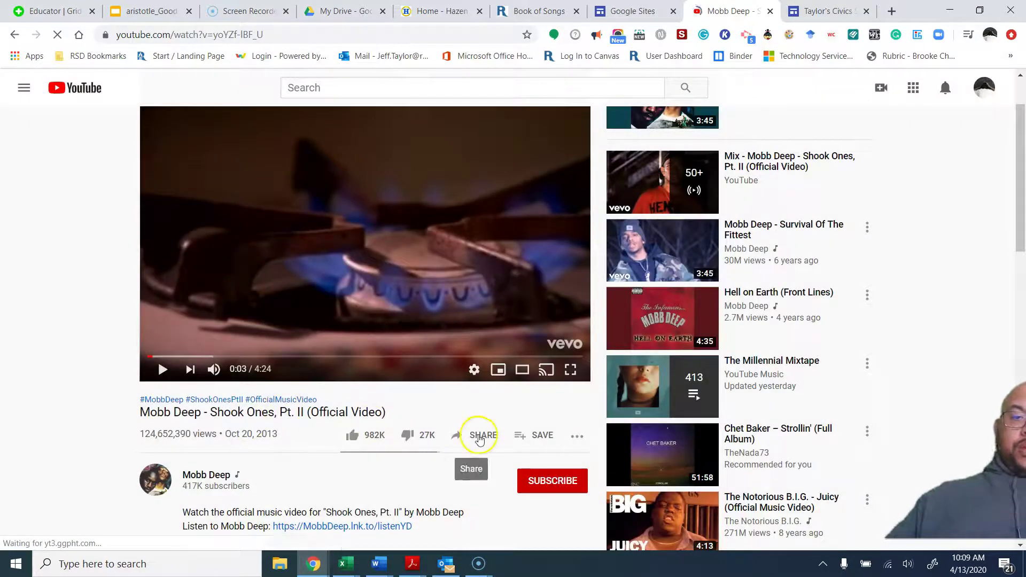
- Copy the share link of the "Shook Ones, Pt. II" video and switch back to the civics site in Google Sites
click(480, 437)
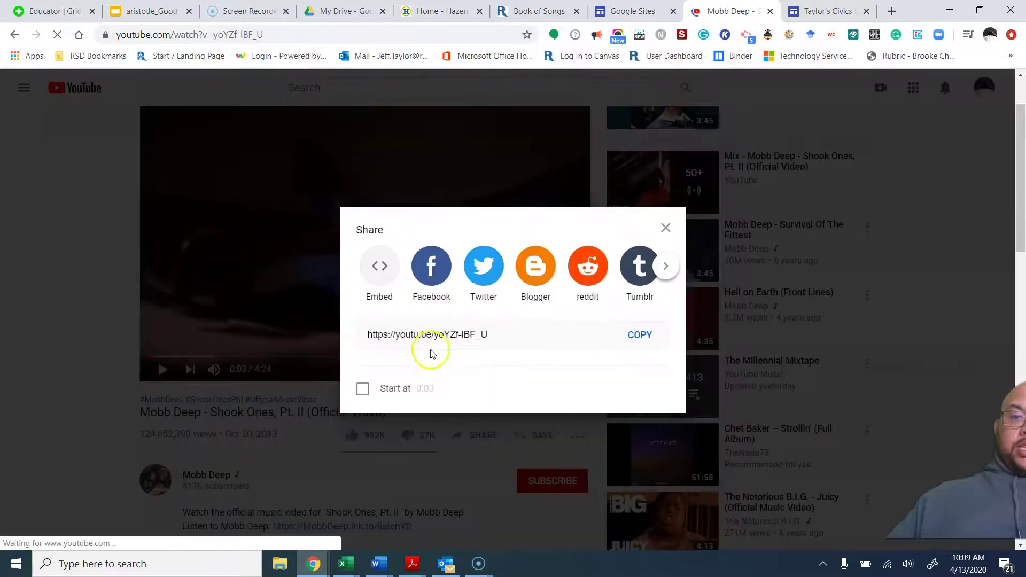
click(648, 336)
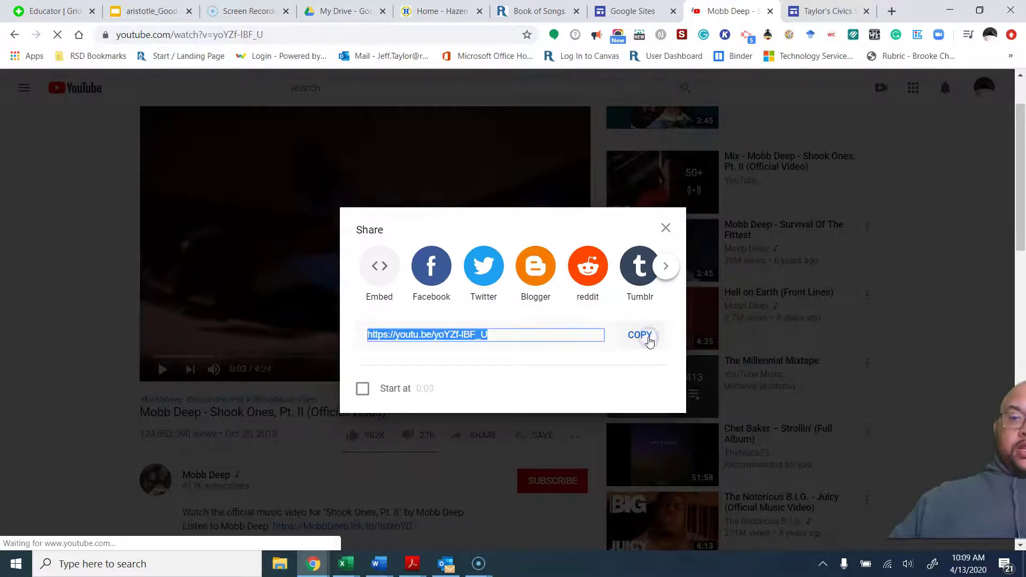
click(648, 337)
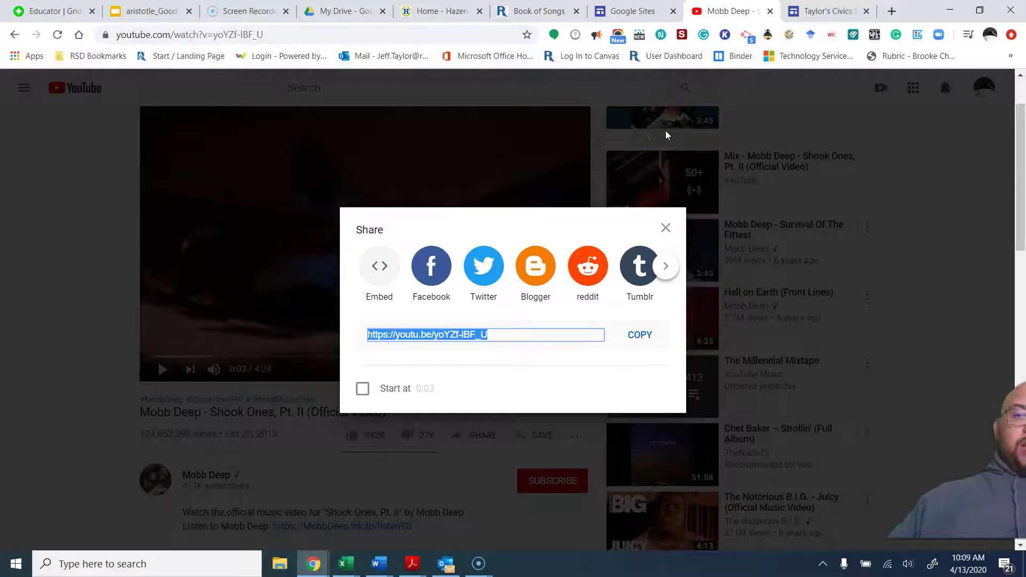
click(646, 11)
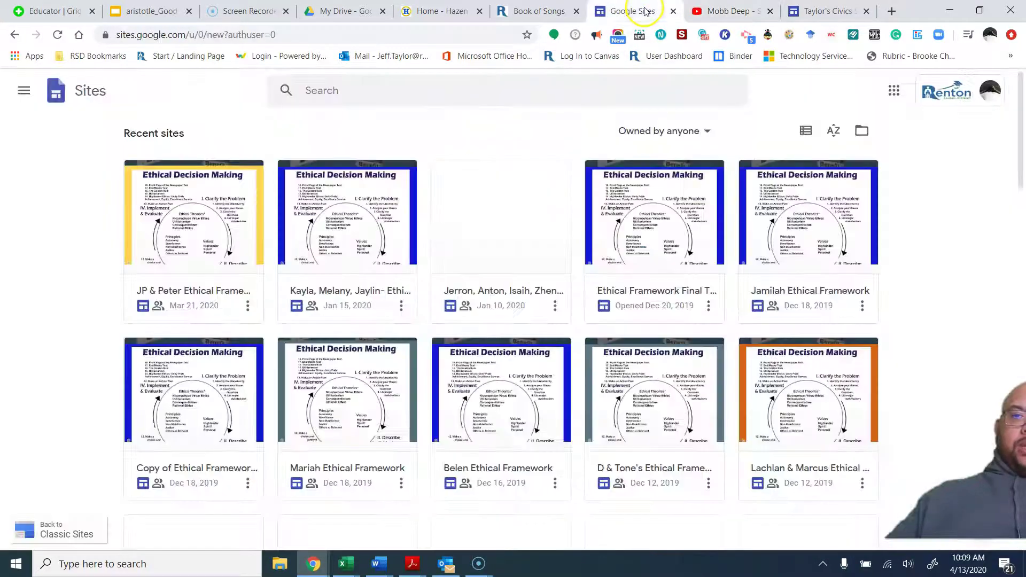
click(838, 13)
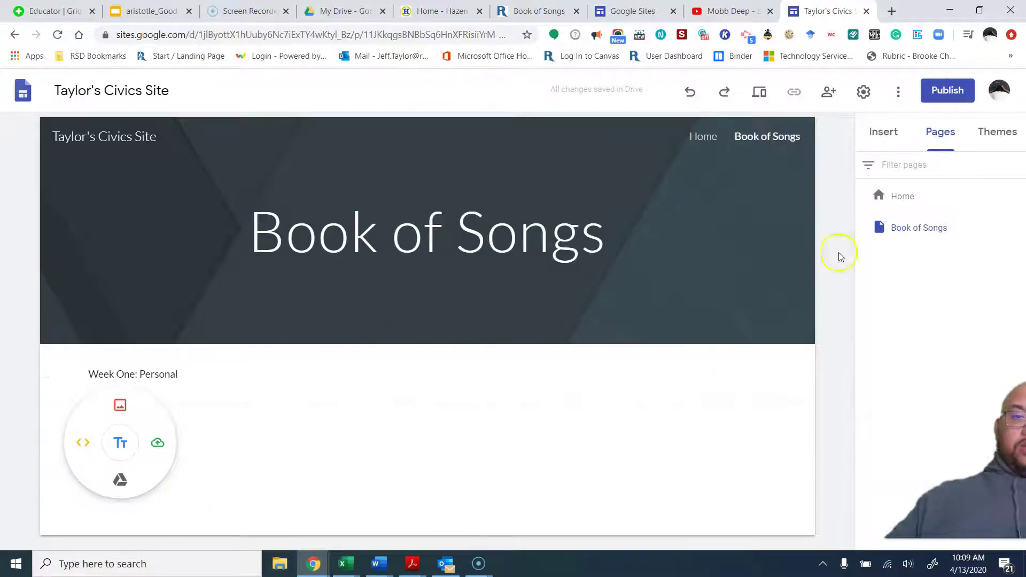
- Insert the "Shook Ones, Pt. II" YouTube video below the "Week One: Personal" text, finding it by the copied link
click(248, 456)
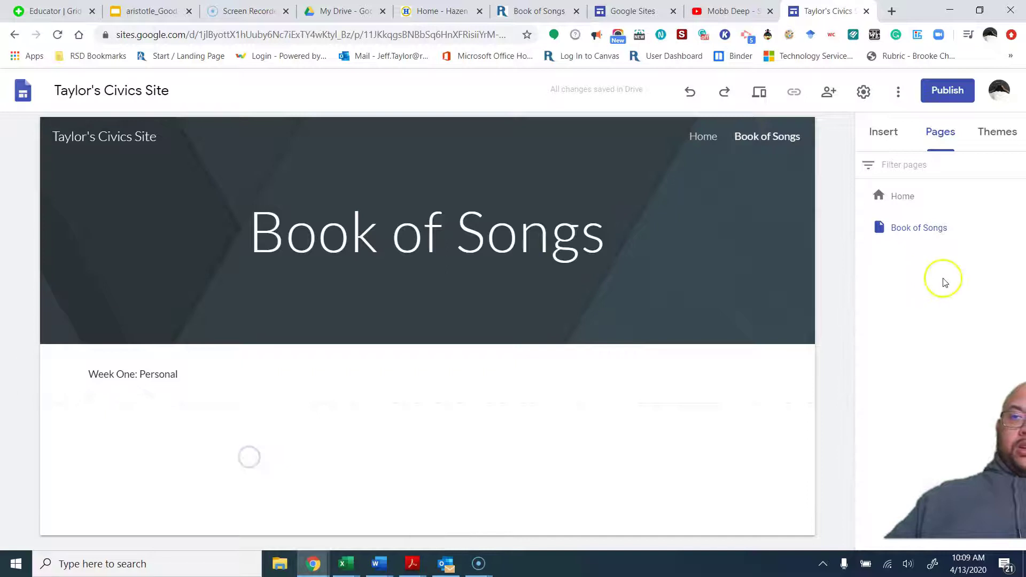
click(877, 133)
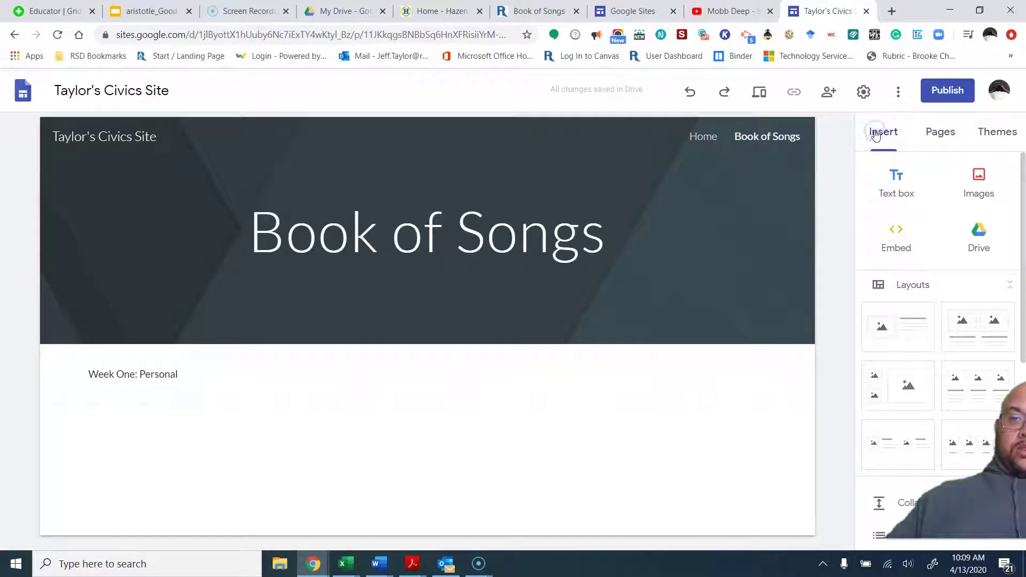
scroll(958, 270, down, 3)
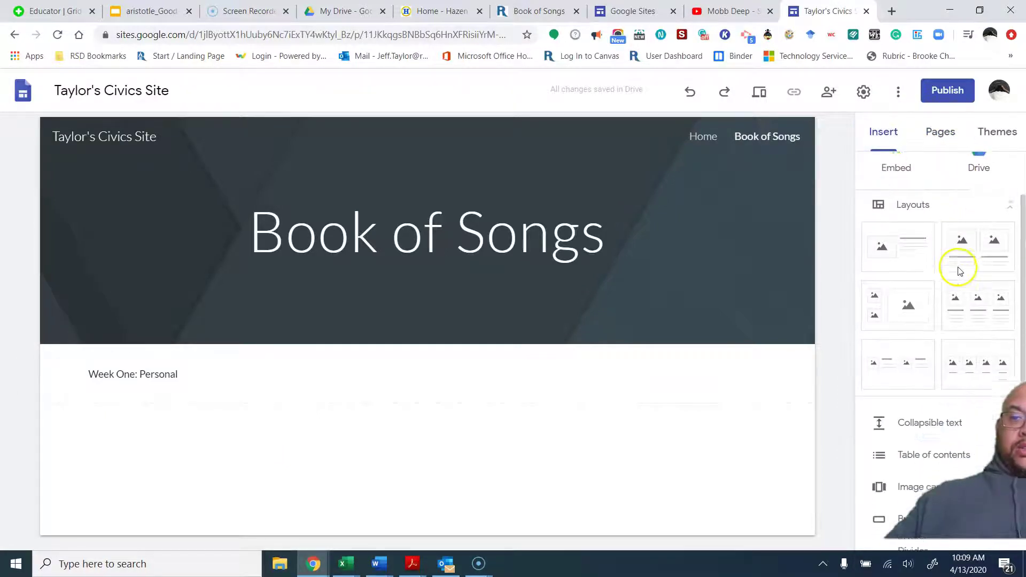
scroll(958, 270, down, 1)
scroll(960, 273, down, 1)
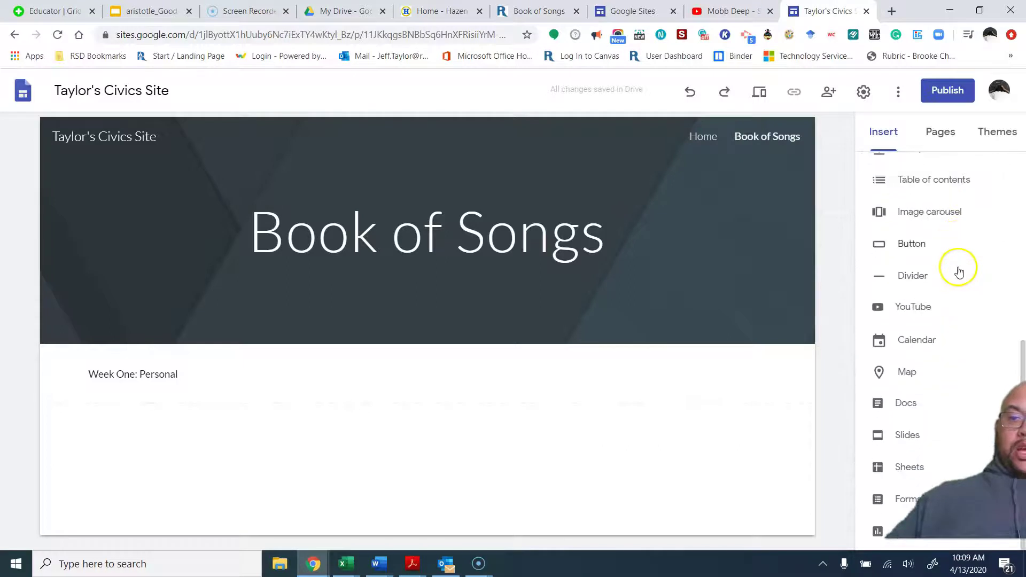
click(905, 315)
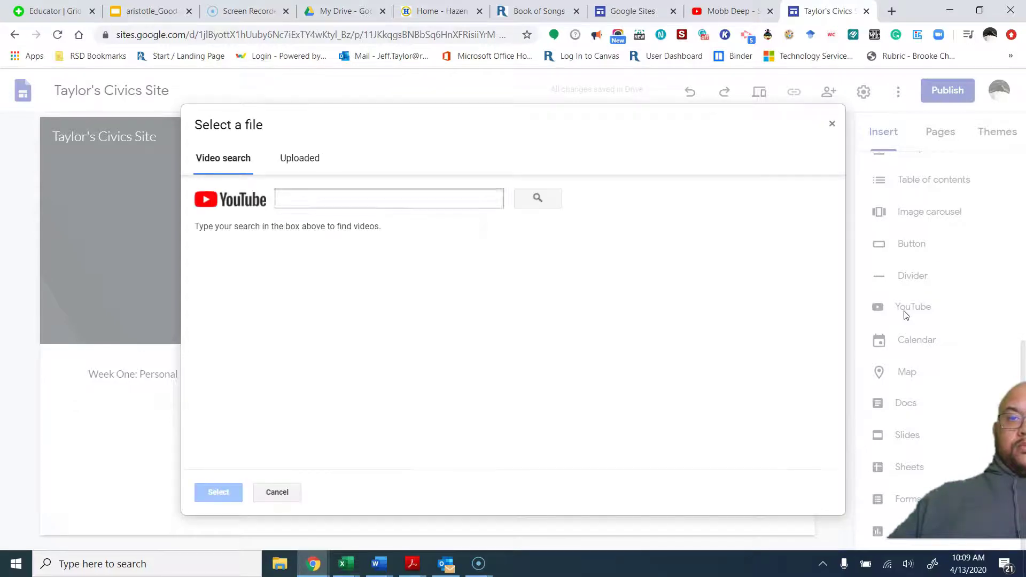
click(323, 200)
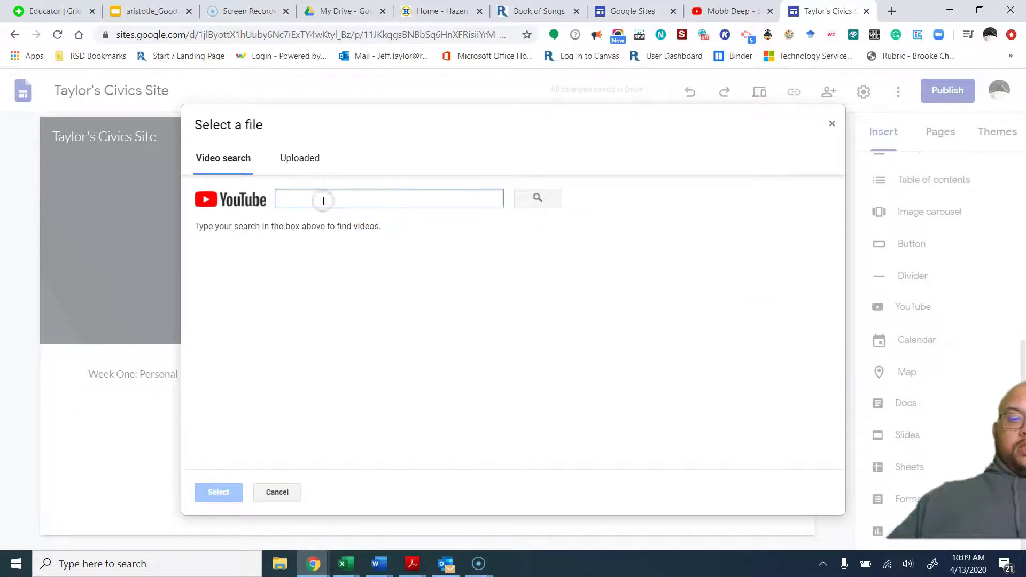
key(ctrl+v)
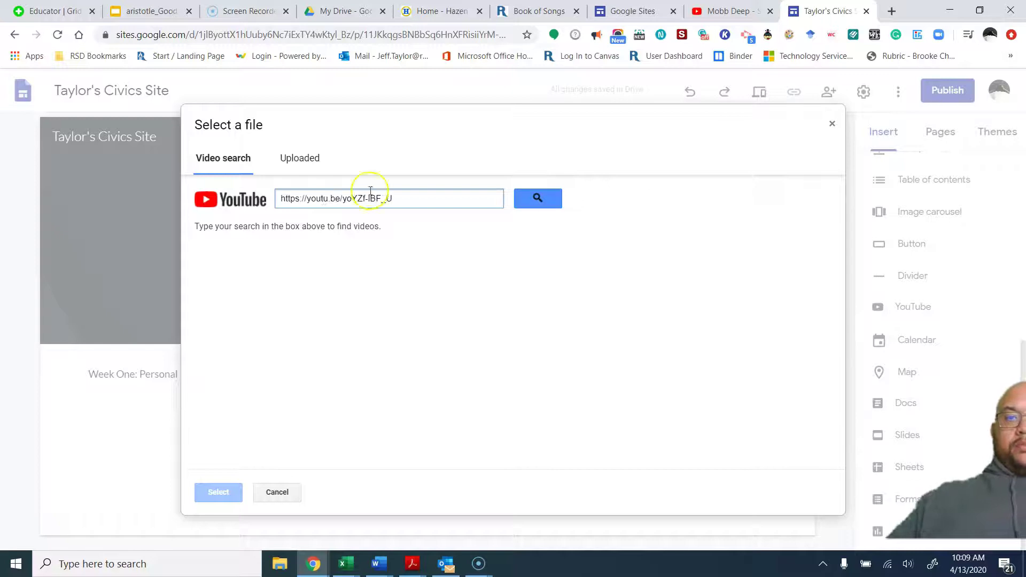
click(545, 198)
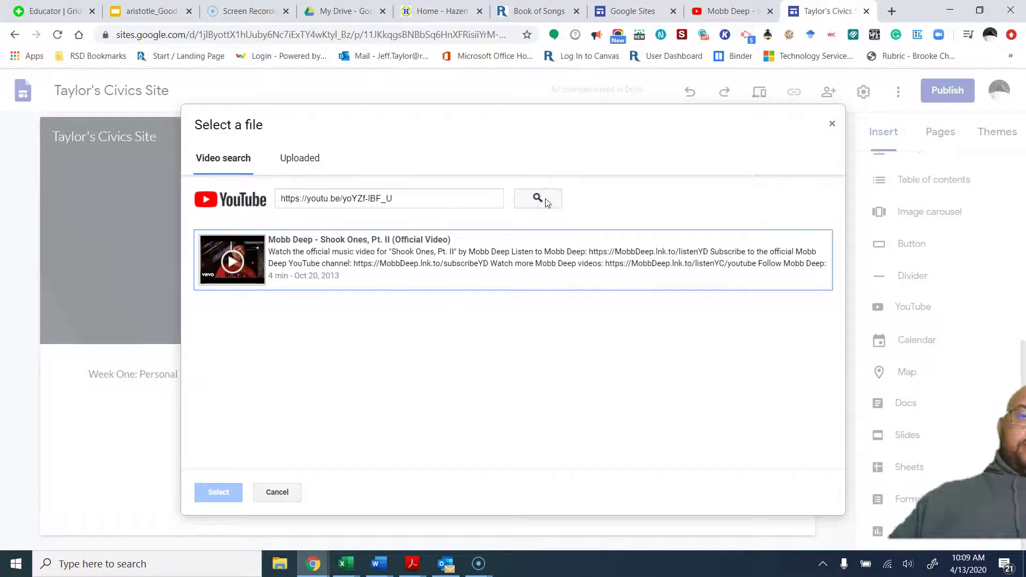
click(234, 258)
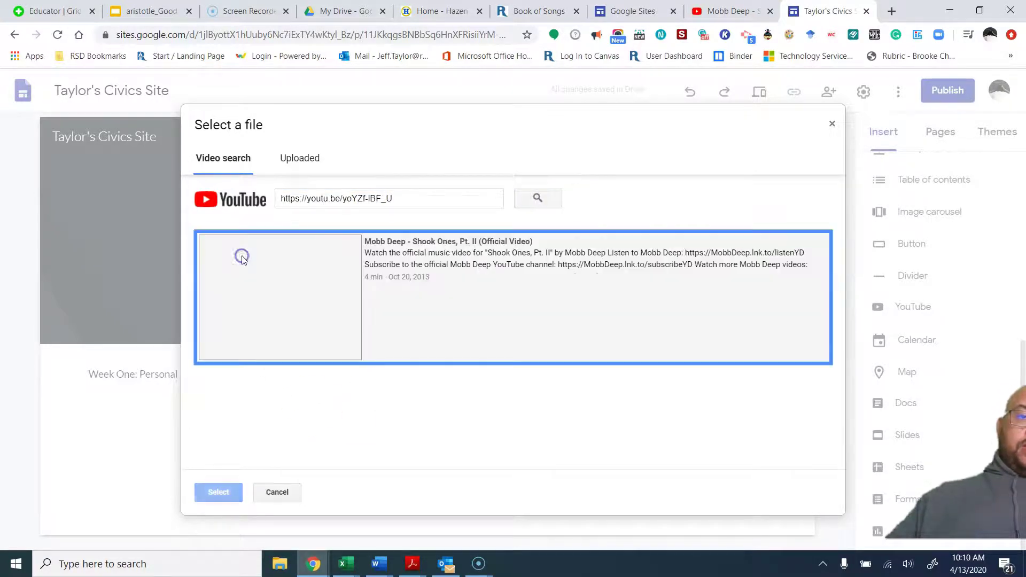
click(218, 492)
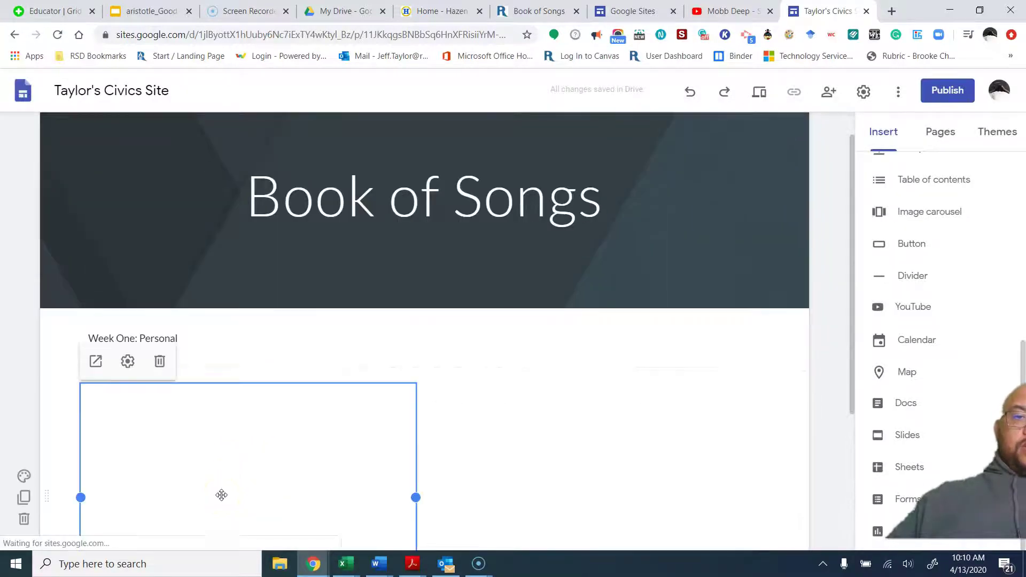
click(443, 471)
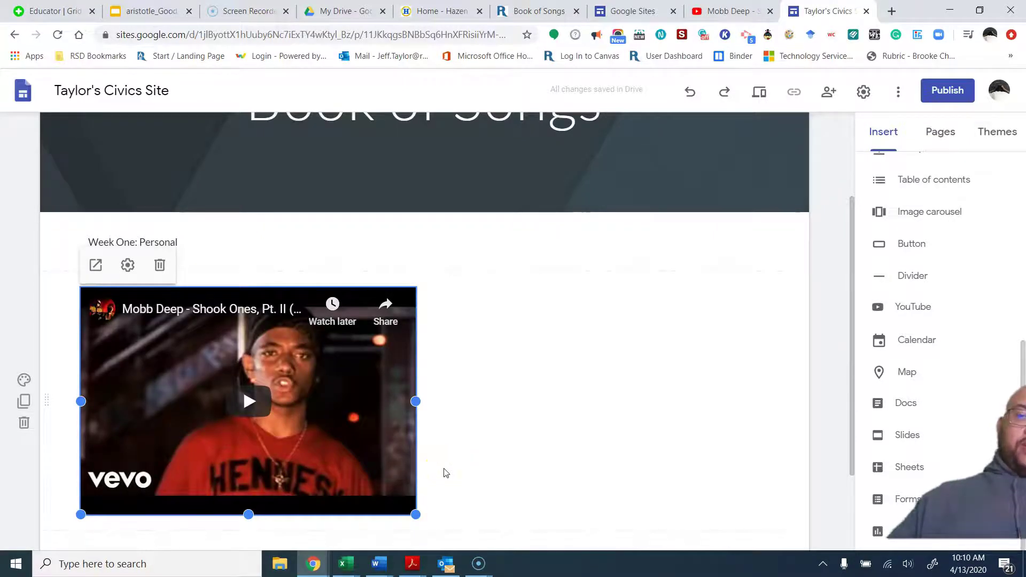
scroll(544, 449, down, 1)
click(543, 446)
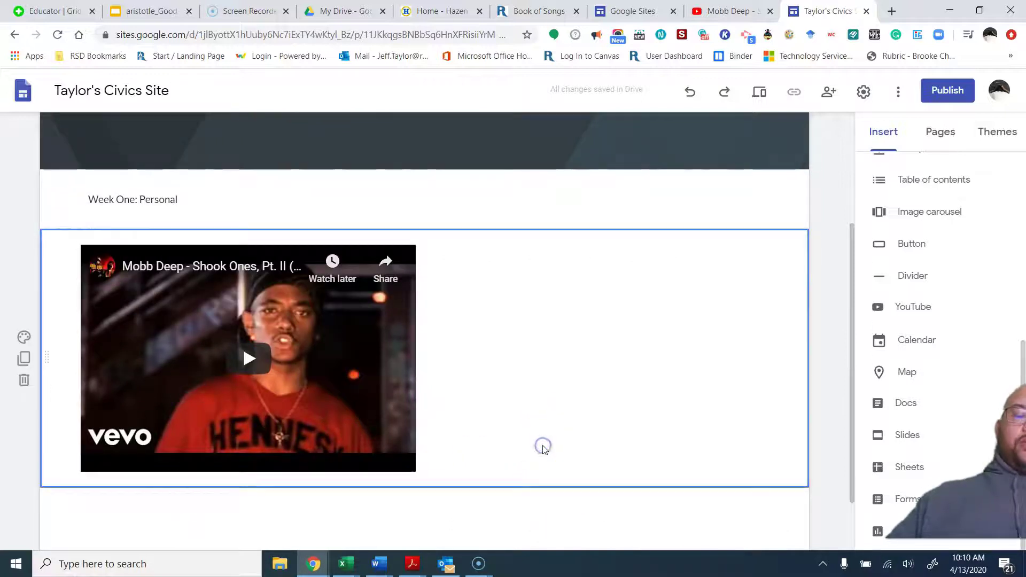
scroll(545, 449, down, 1)
scroll(544, 449, down, 1)
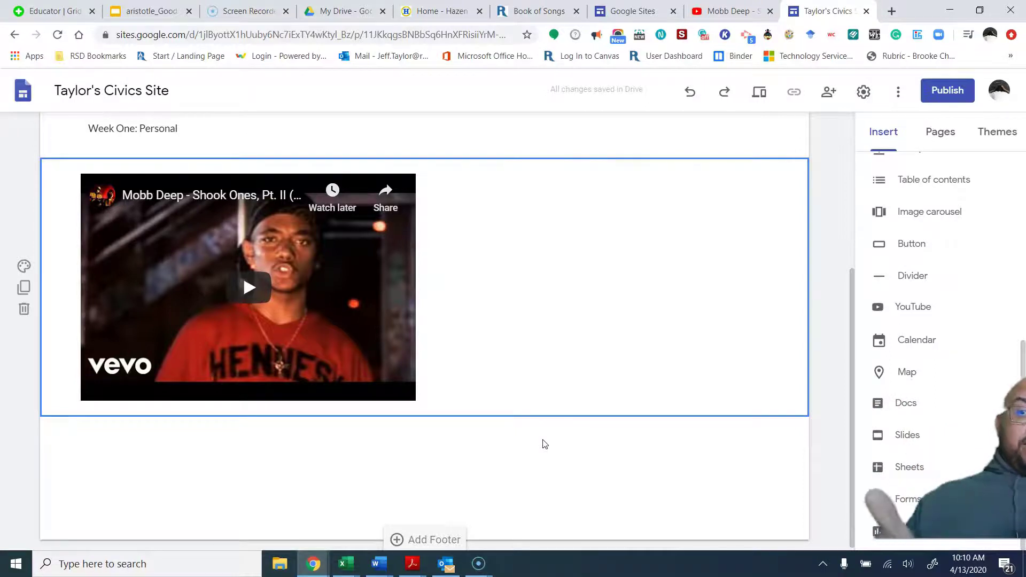
- Switch to the YouTube video's page, go back to the "shook ones" Google results and expand the song's full lyrics
click(732, 12)
click(59, 177)
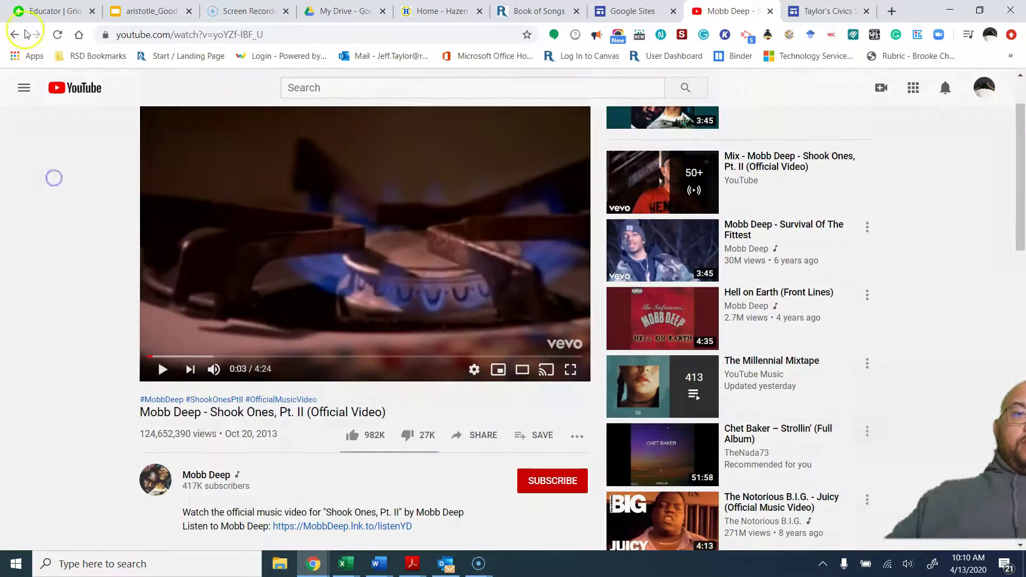
click(15, 34)
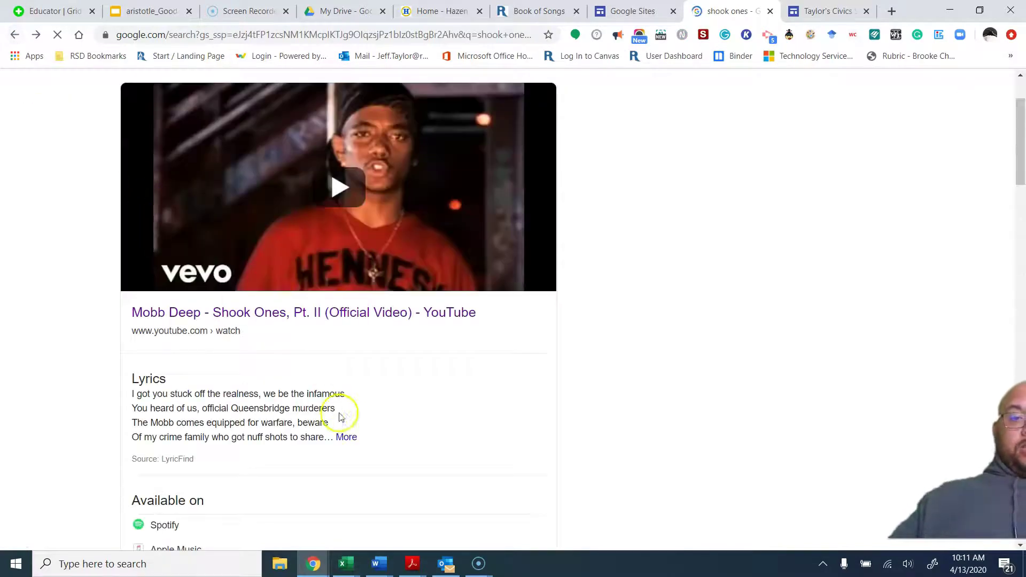
click(346, 439)
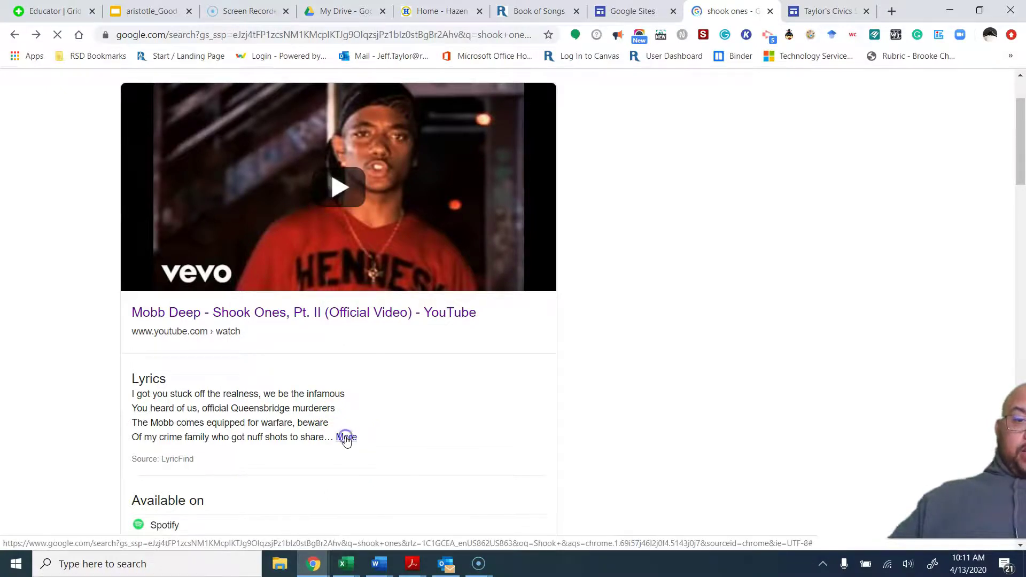
scroll(359, 429, down, 1)
click(348, 392)
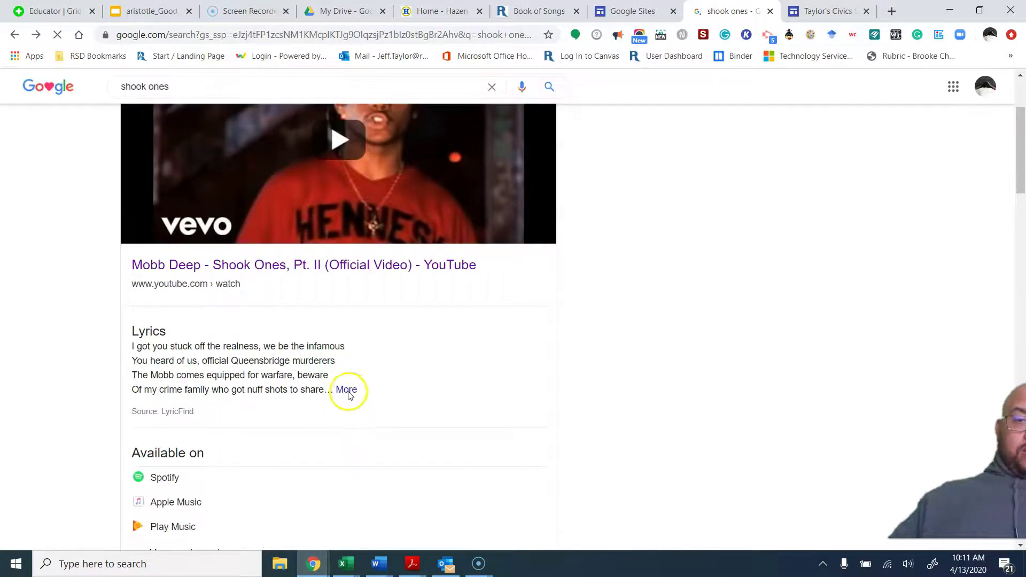
click(351, 390)
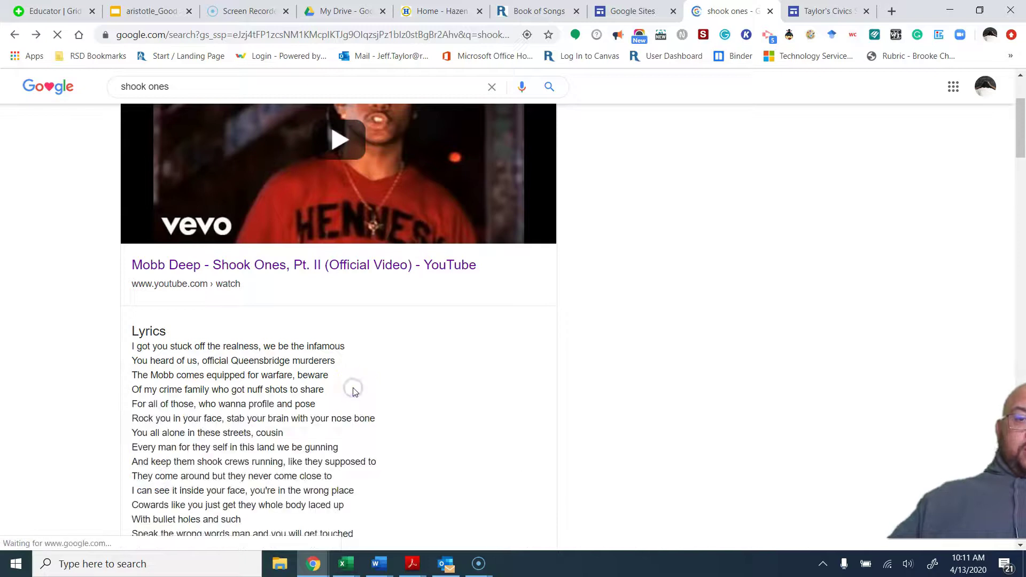
- Copy the six lyric lines from "You all alone in these streets, cousin" through the line beginning "Cowards like you"
scroll(187, 452, up, 1)
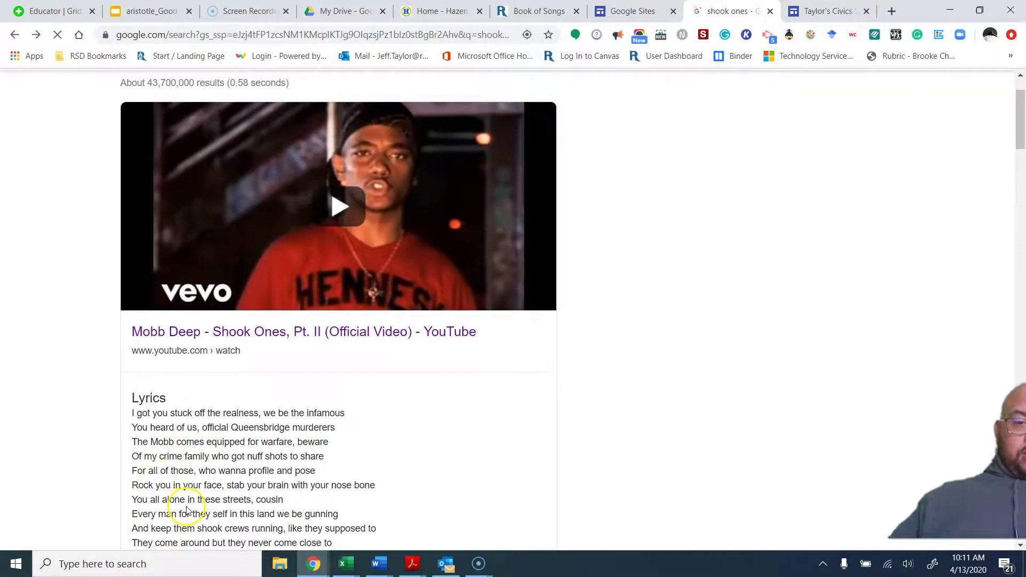
drag(132, 492, 361, 530)
key(ctrl+c)
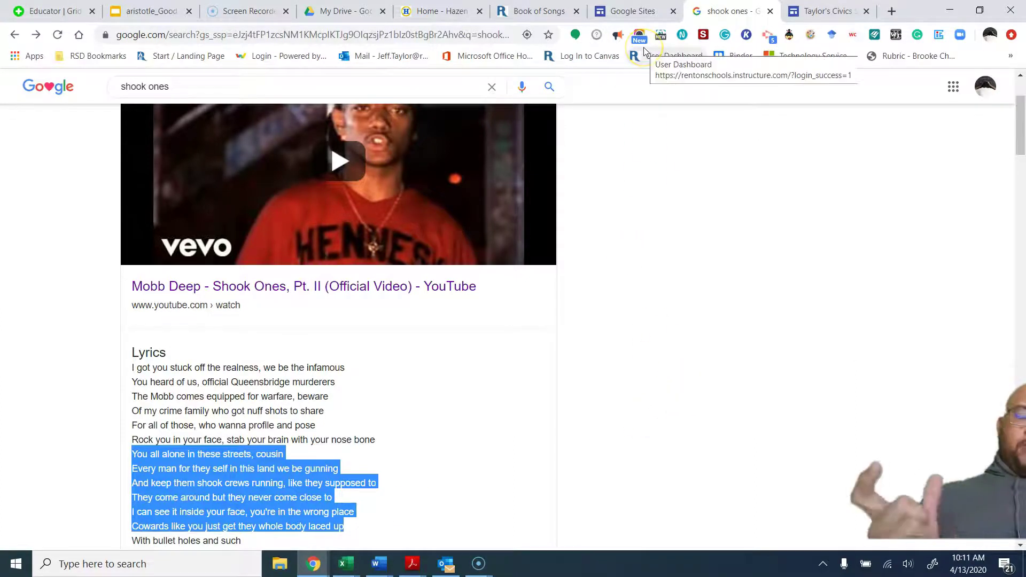
- Switch back to the civics site in Google Sites and paste the copied lyrics into a new text box below the video
click(642, 15)
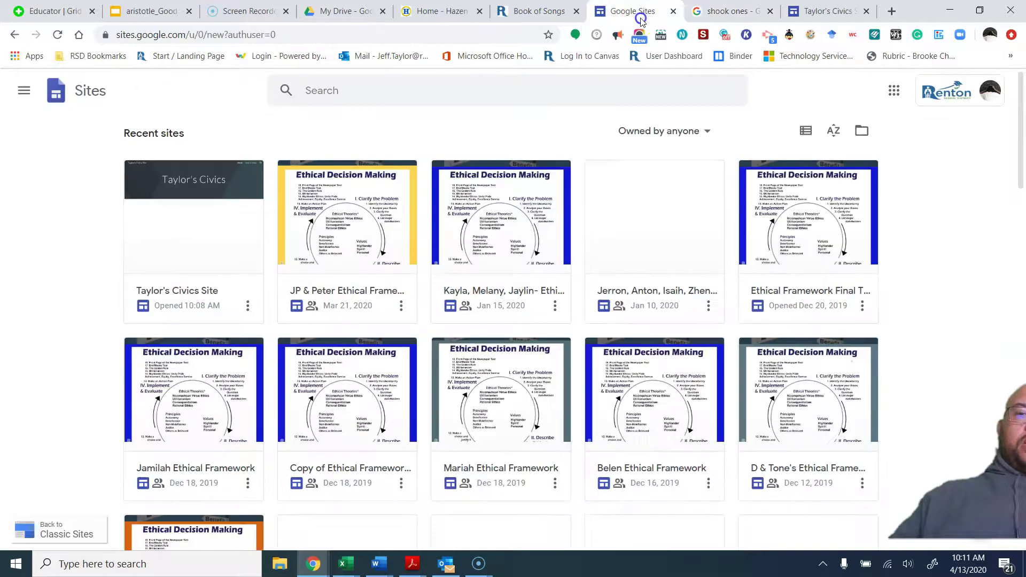
click(818, 12)
double_click(117, 474)
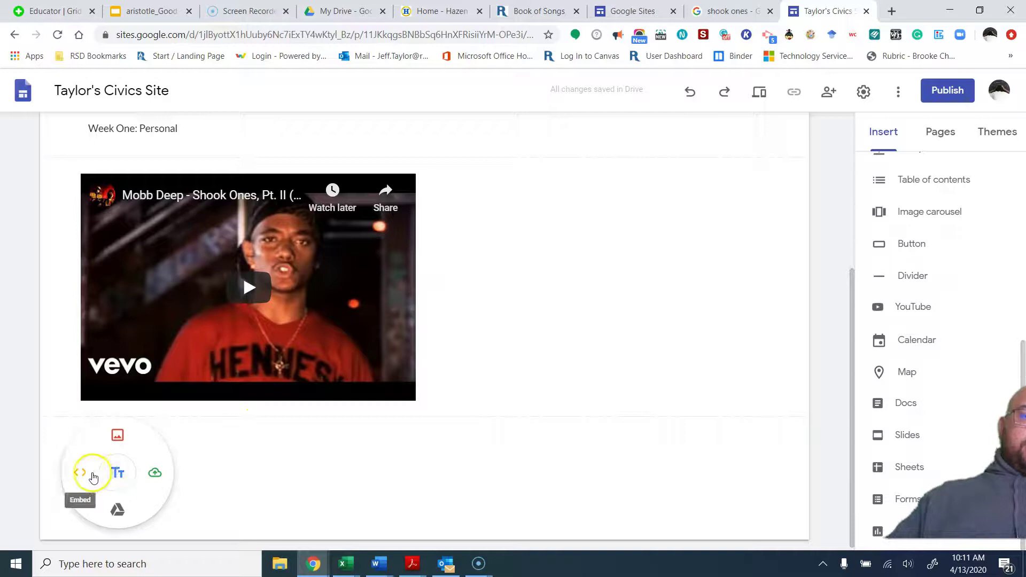
click(118, 473)
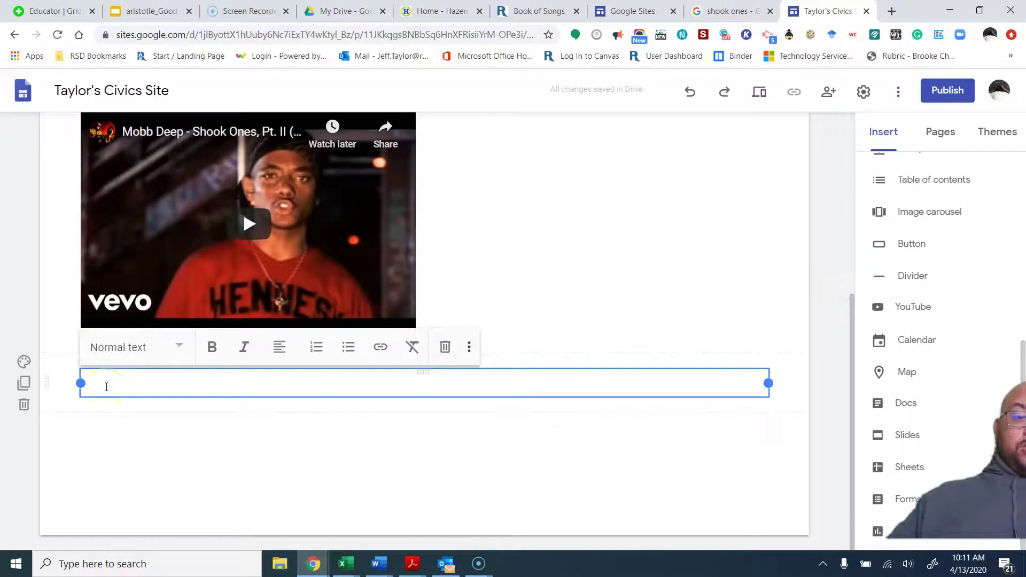
key(ctrl+v)
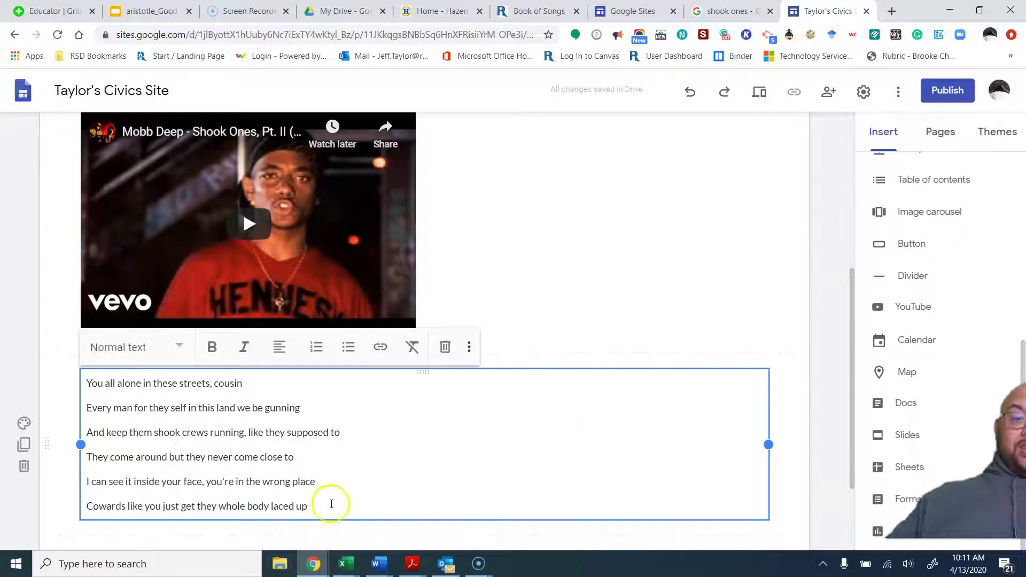
- Make the pasted lyrics bold and set their section background to Emphasis 2
drag(324, 503, 84, 378)
click(212, 349)
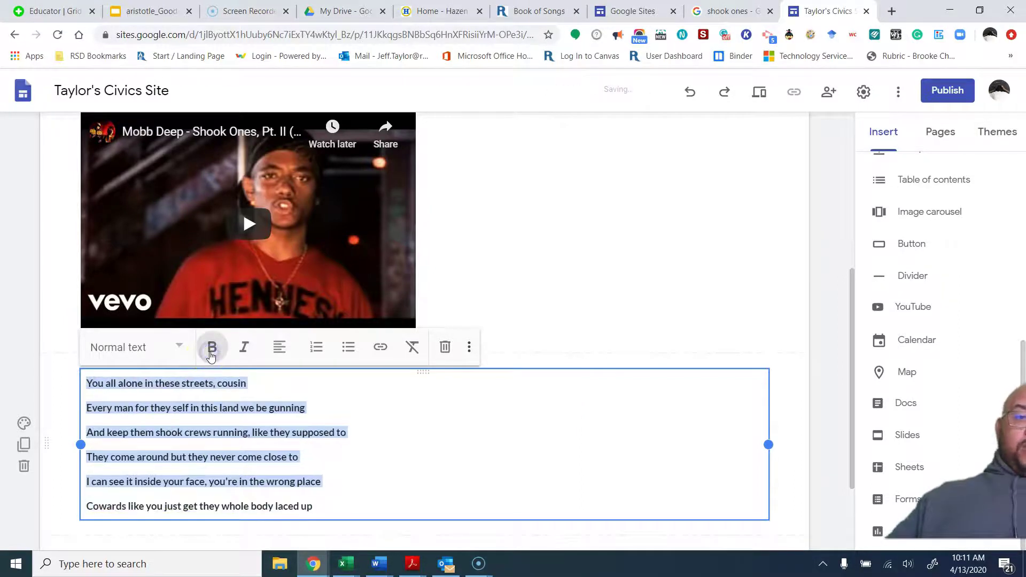
click(24, 424)
click(24, 423)
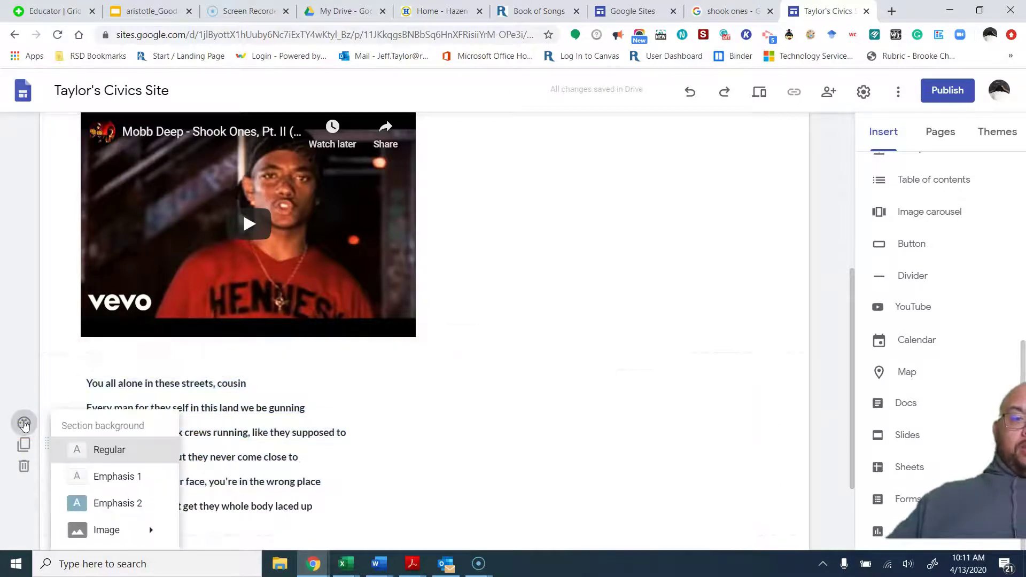
click(116, 506)
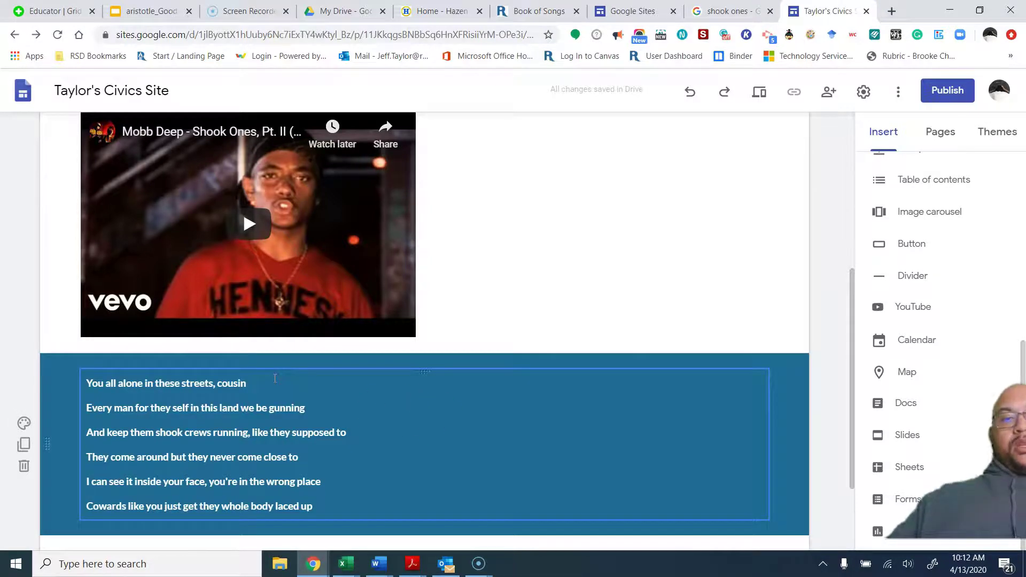
click(625, 375)
click(297, 412)
scroll(548, 391, up, 2)
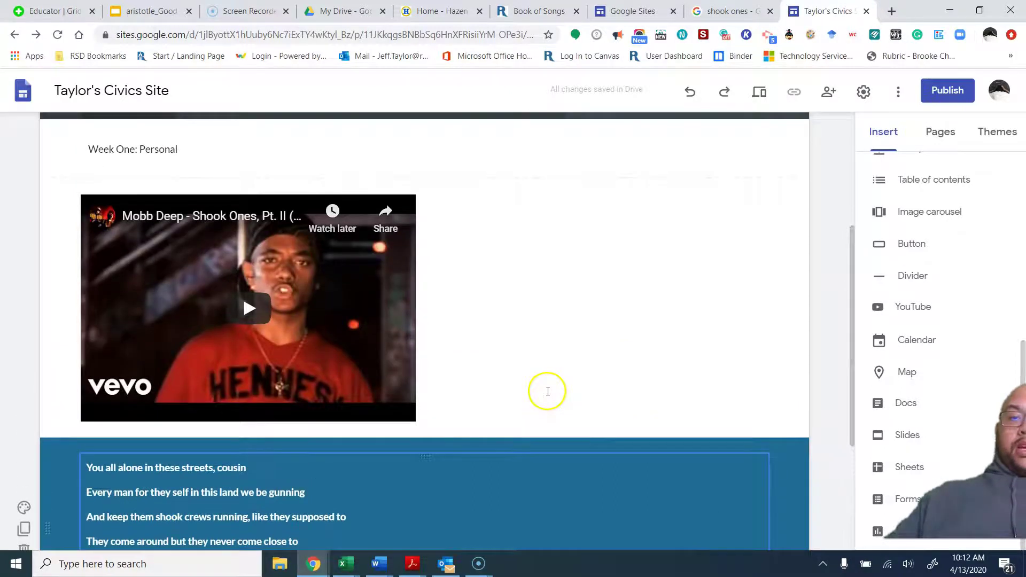
scroll(548, 391, down, 3)
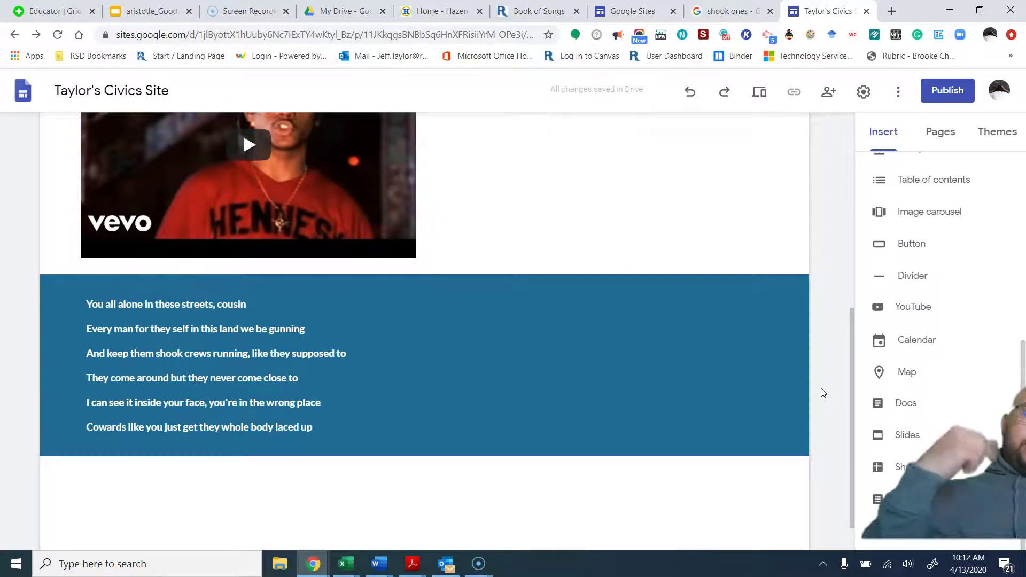
click(554, 396)
click(262, 227)
click(426, 378)
click(426, 378)
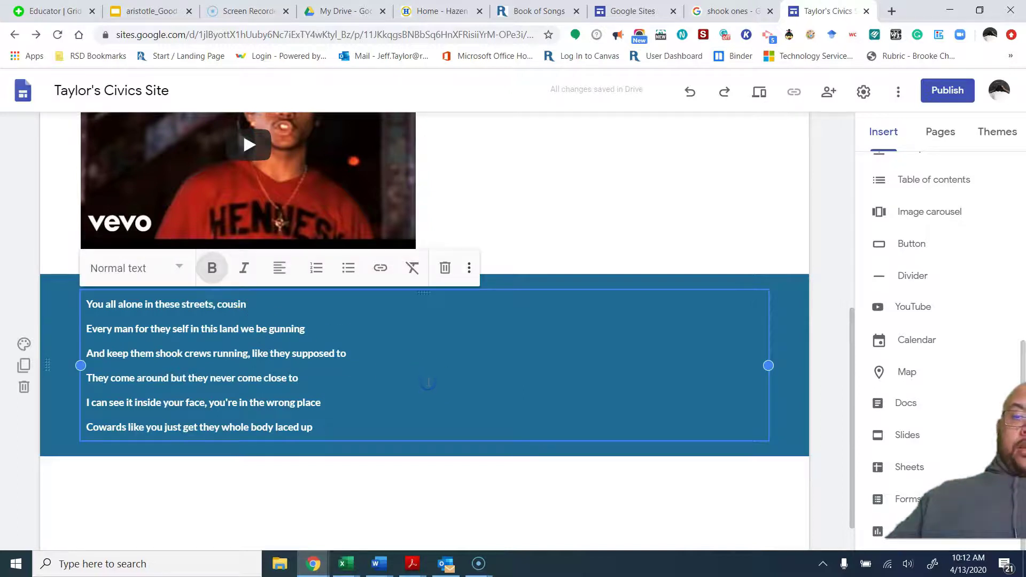
- Add a text box below the lyrics section containing the word "Rationale"
click(141, 486)
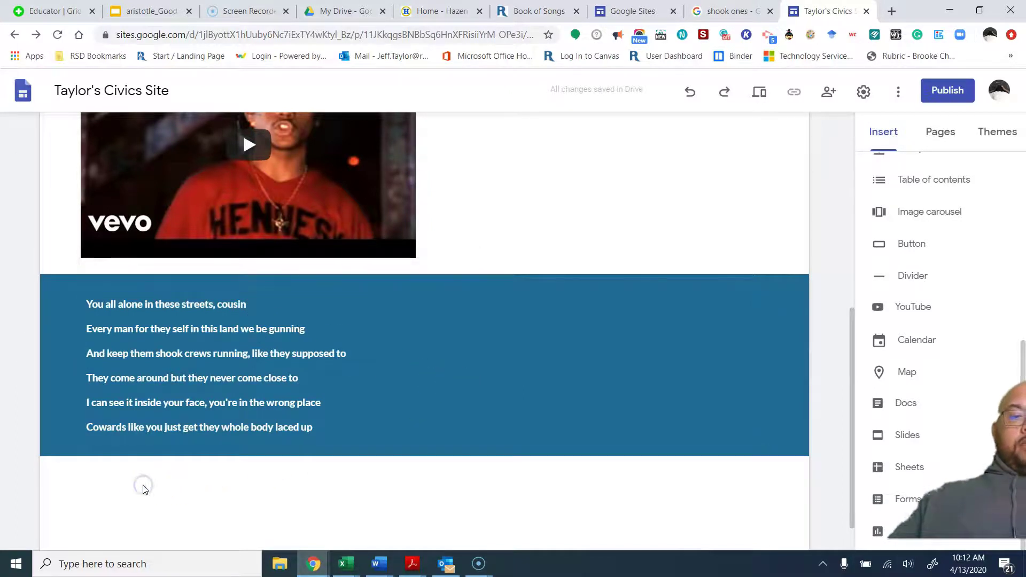
double_click(117, 489)
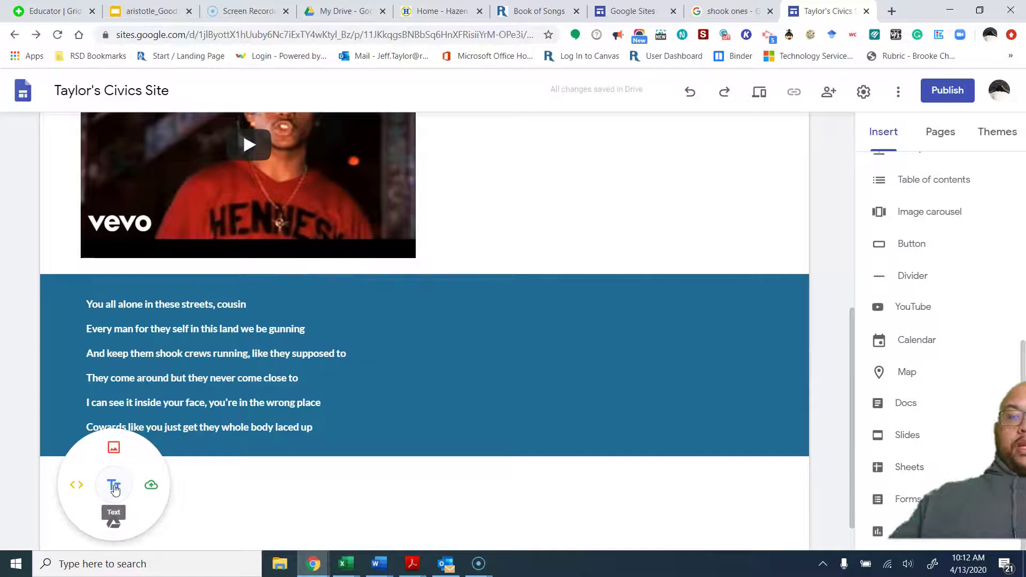
click(114, 487)
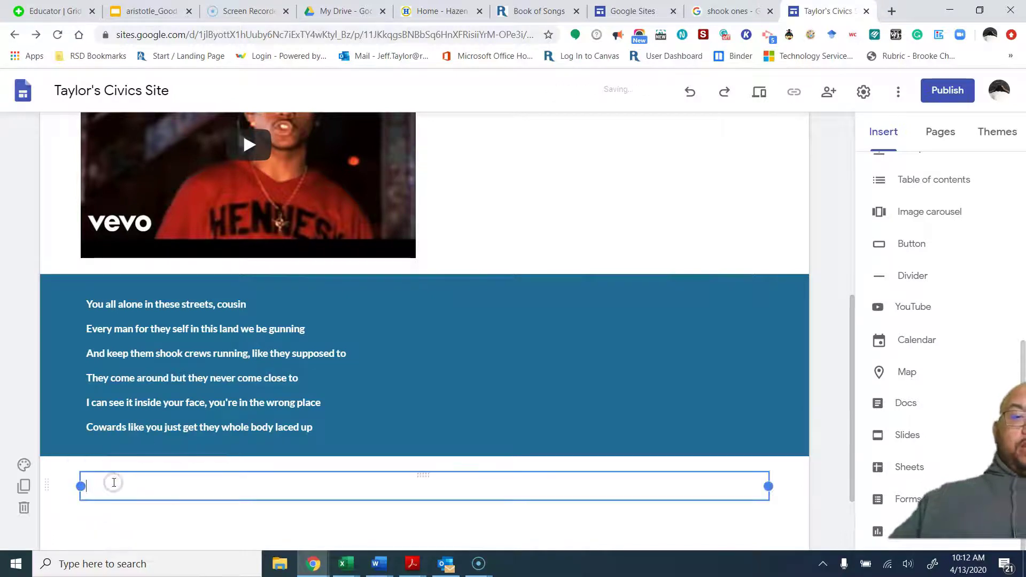
click(148, 503)
text(Rationale)
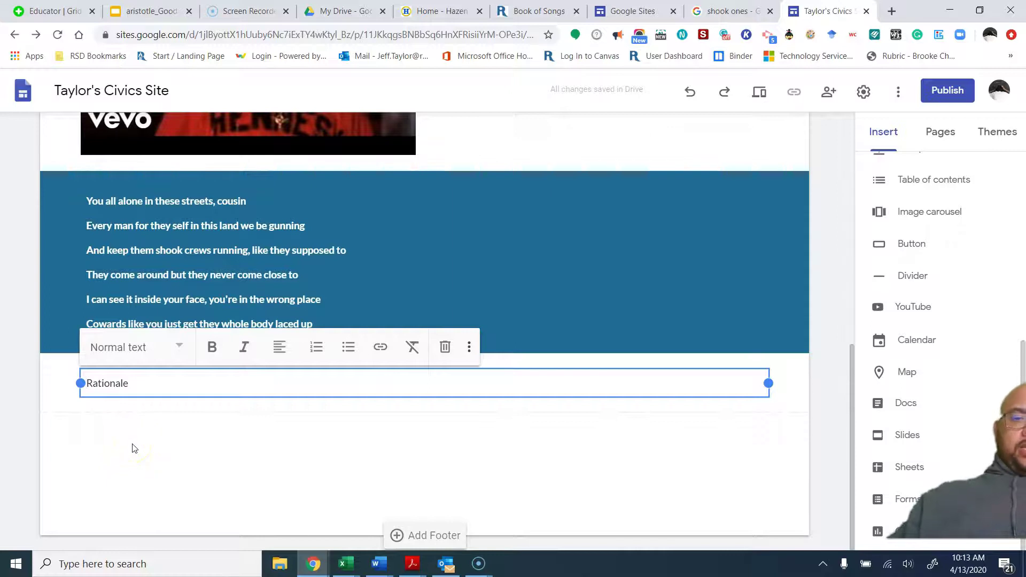
click(205, 417)
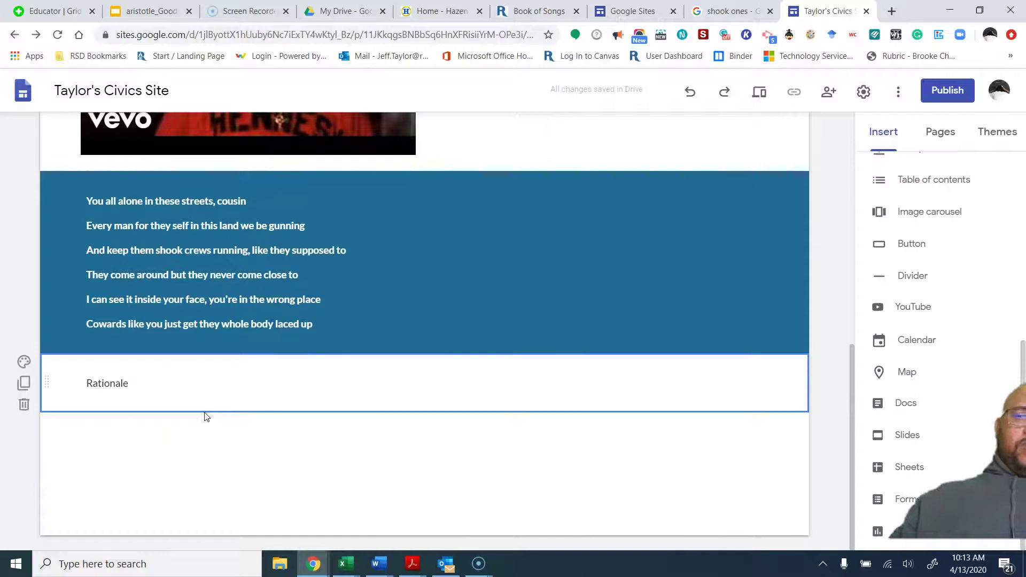
click(212, 414)
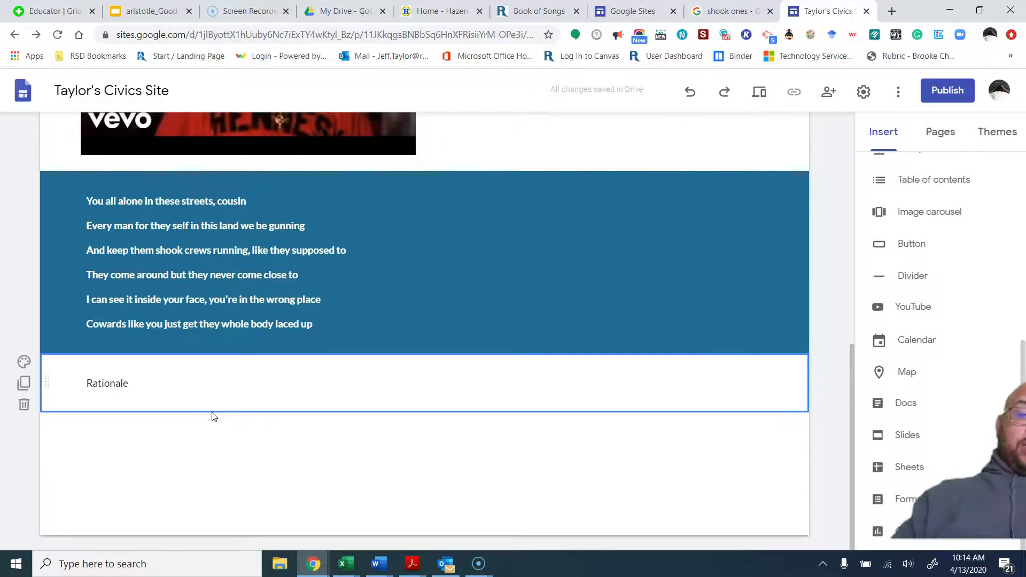
scroll(403, 385, up, 5)
click(404, 386)
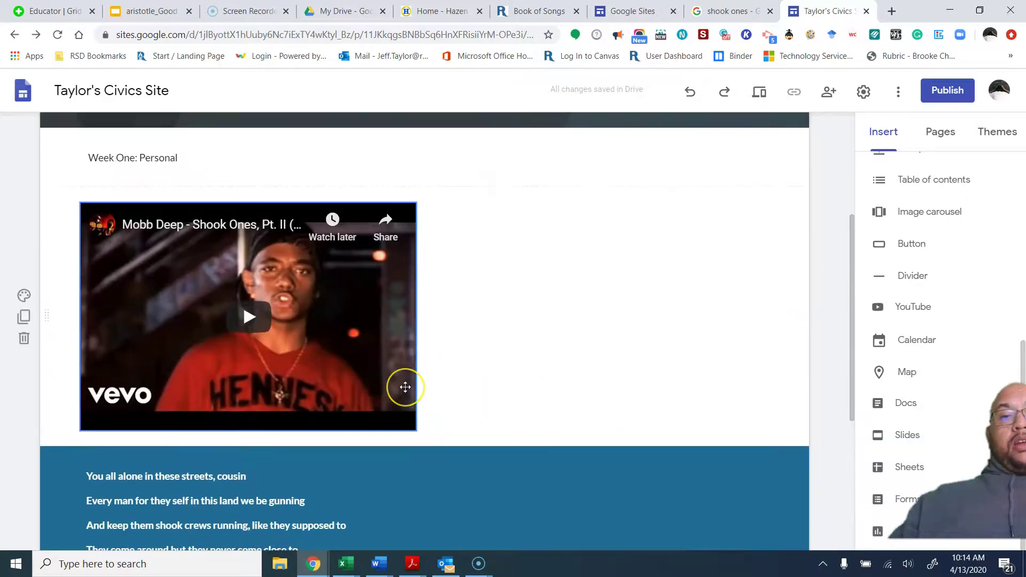
scroll(405, 387, up, 3)
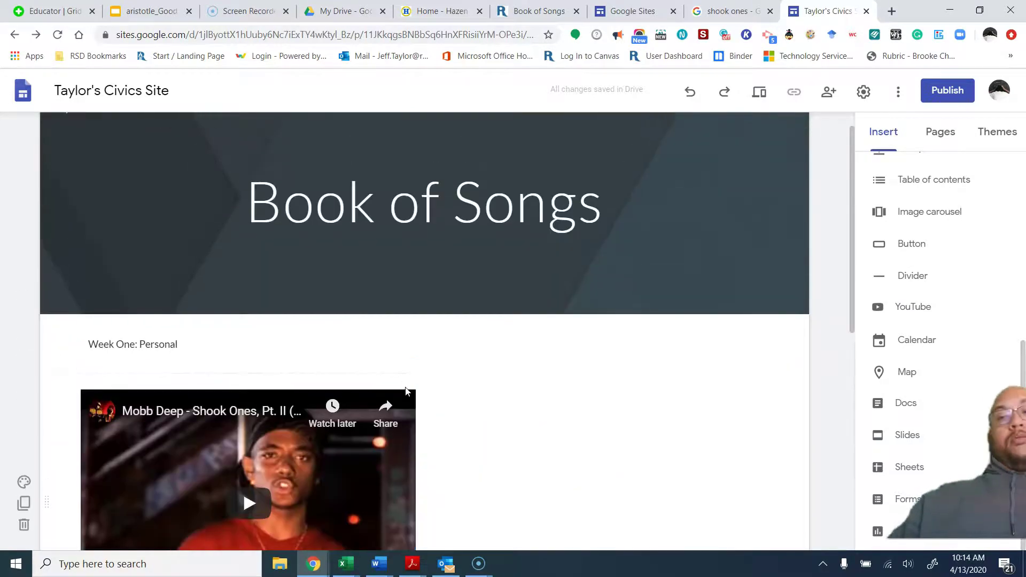
click(584, 204)
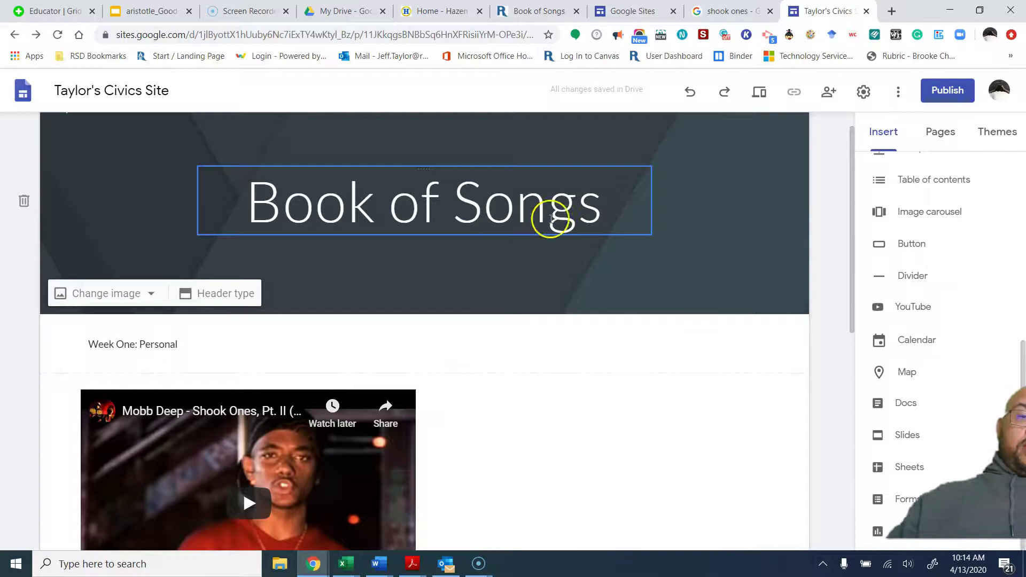
- Add a new page to the site, leaving its name blank
click(936, 133)
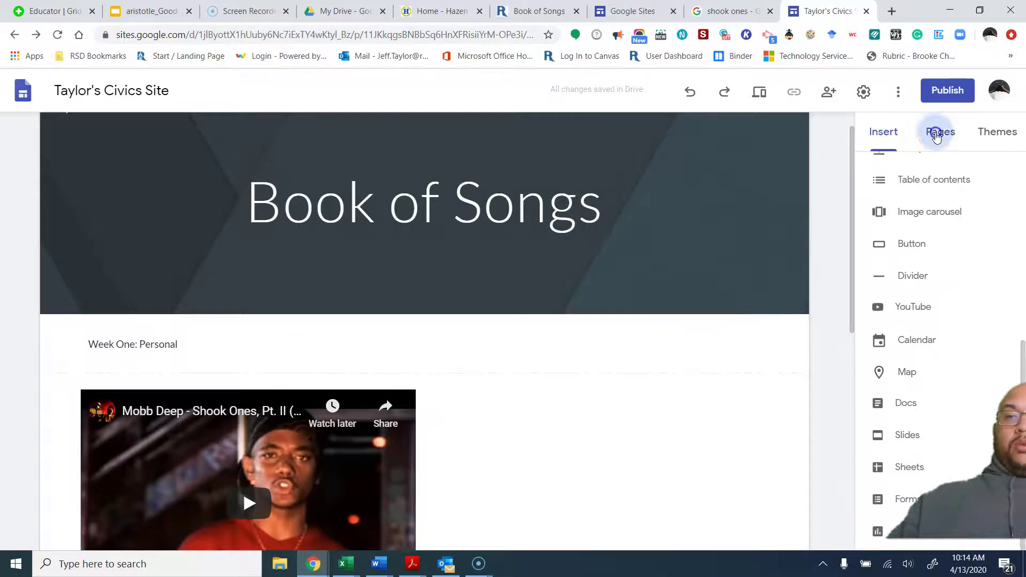
mouse_move(940, 505)
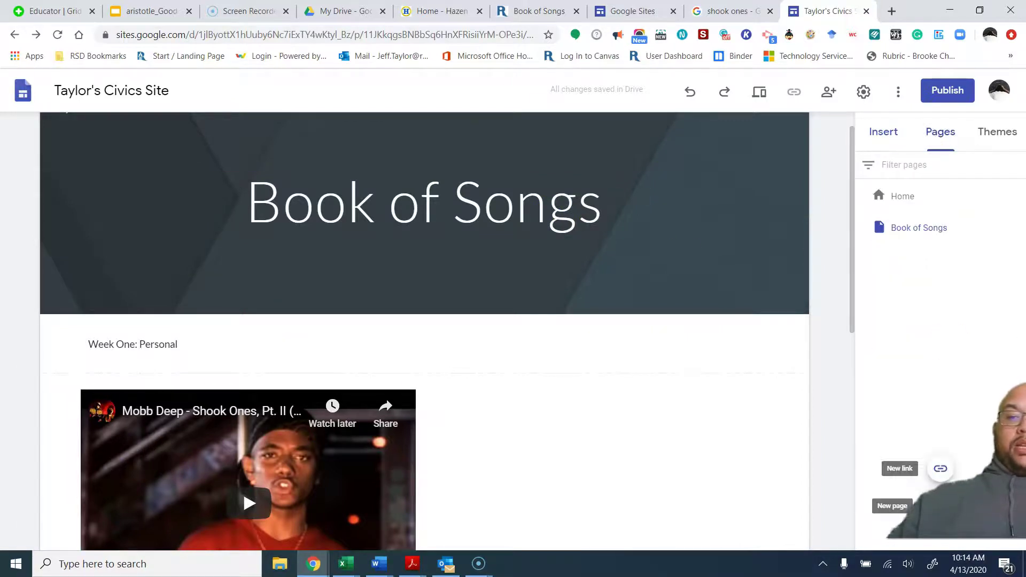
click(941, 506)
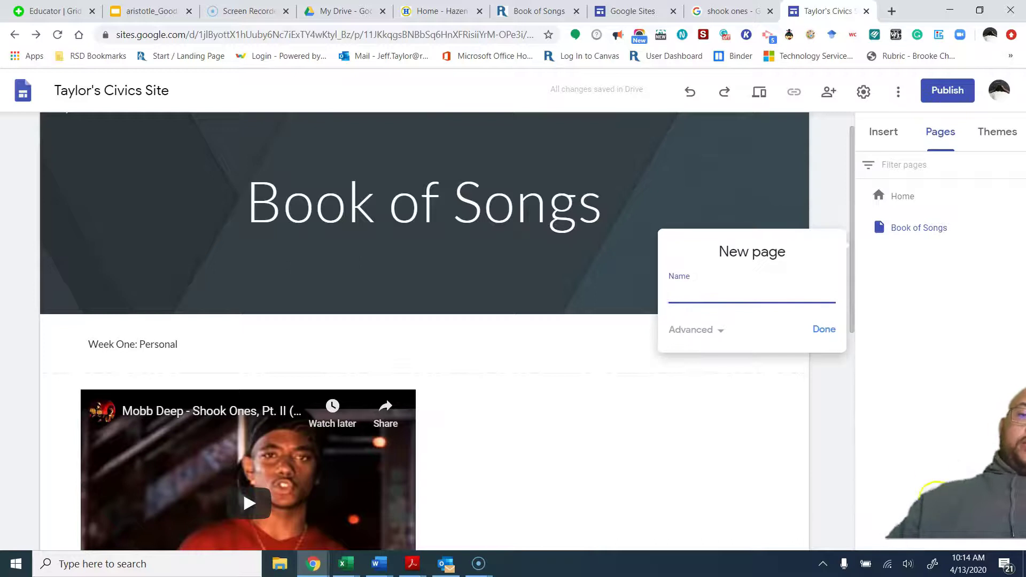
click(824, 330)
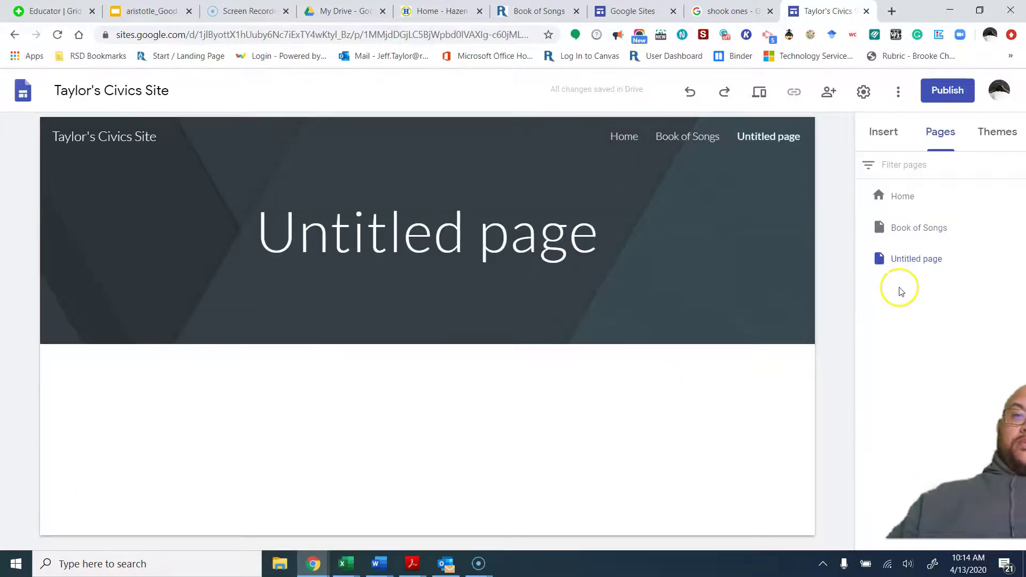
- Delete the untitled page from the site
click(1017, 259)
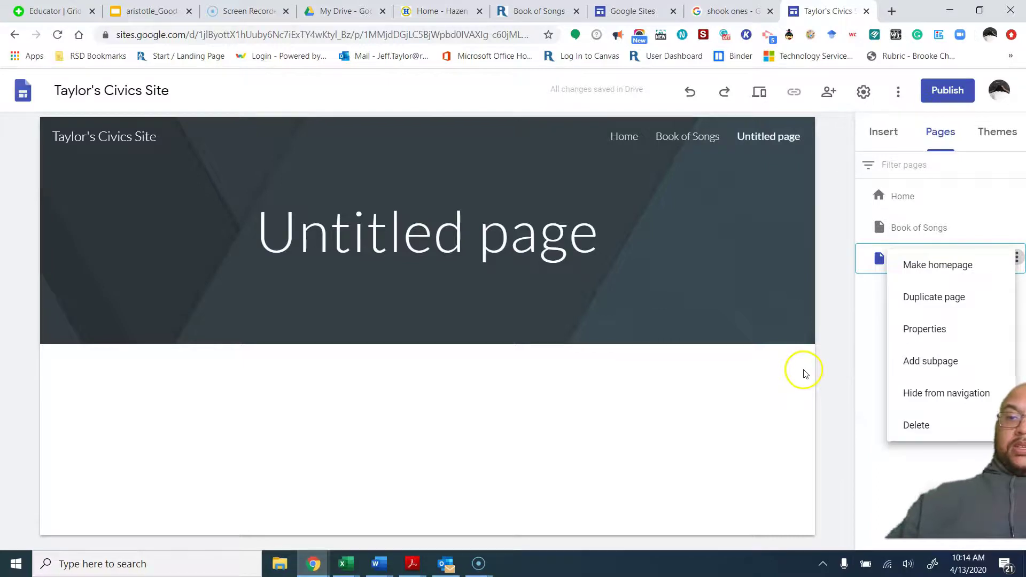
click(794, 419)
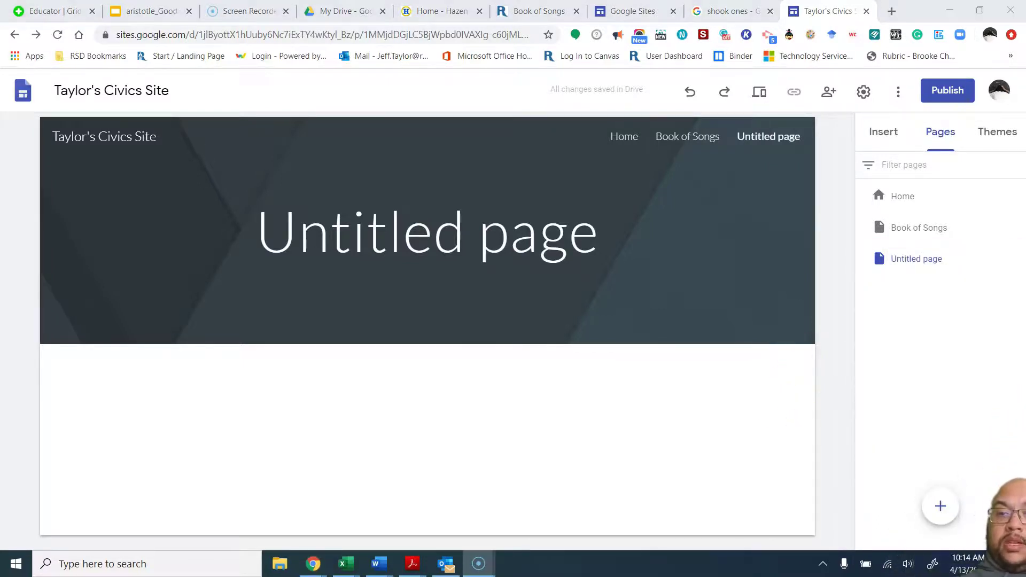
click(946, 256)
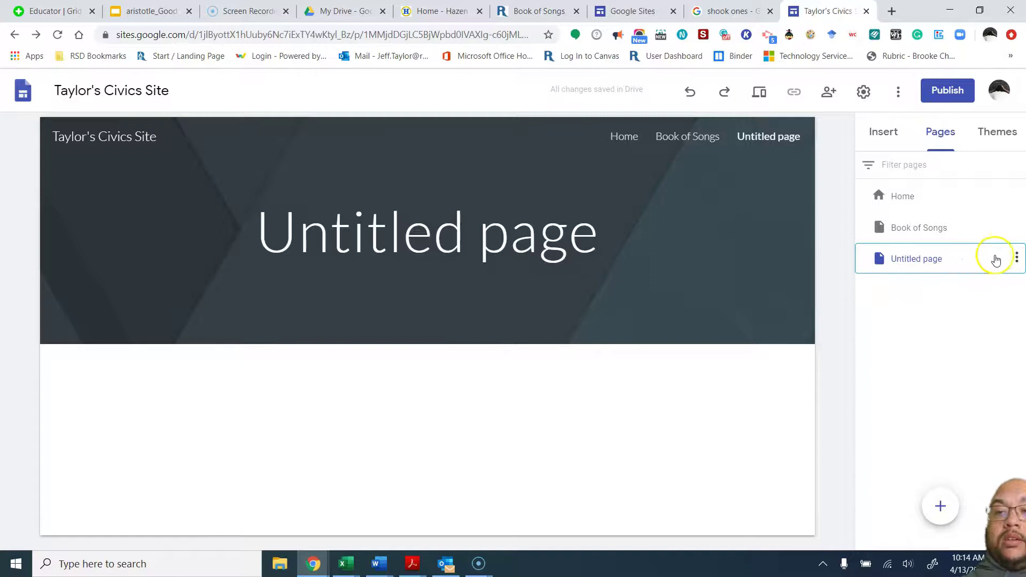
click(1017, 259)
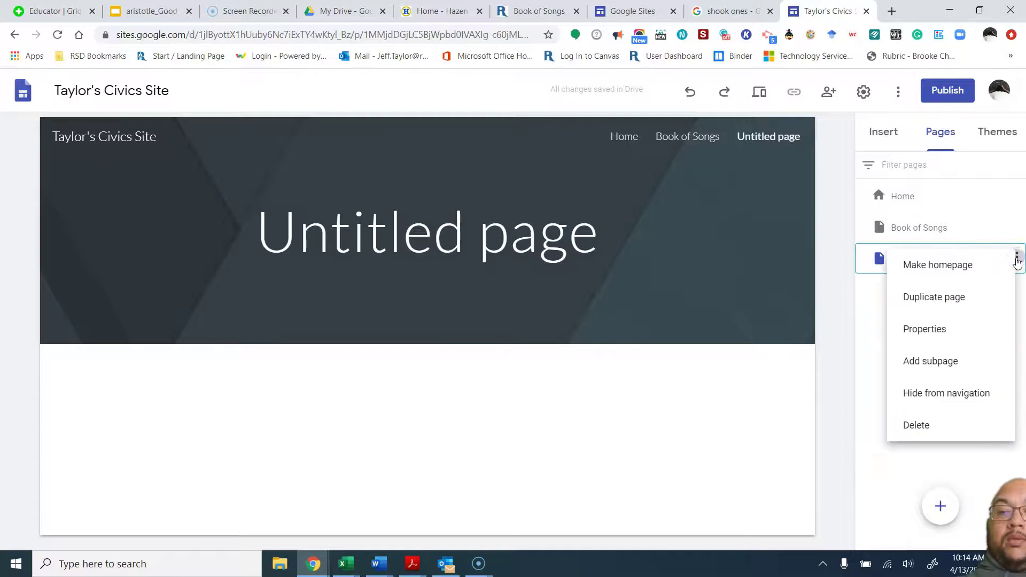
click(923, 418)
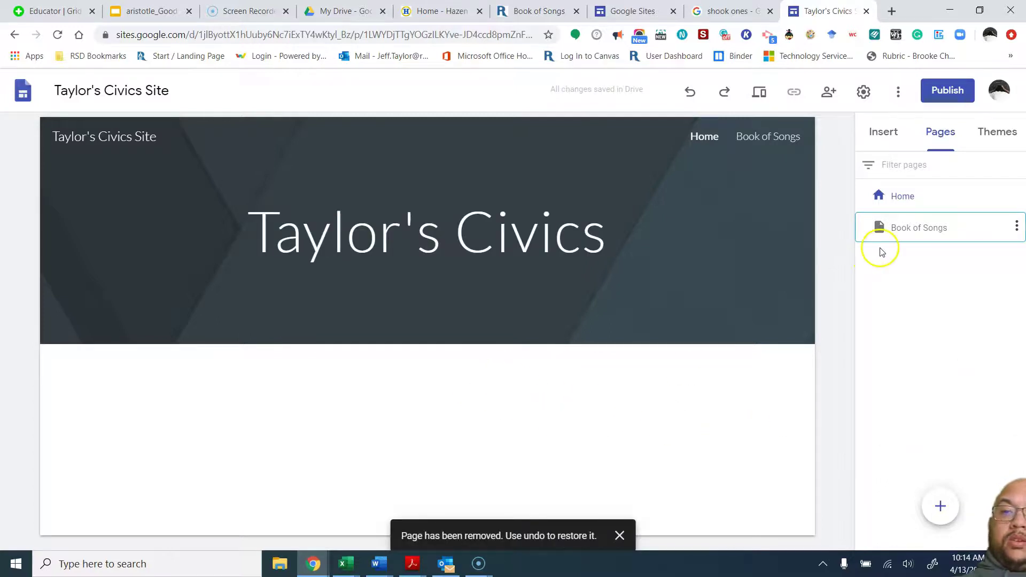
- Open the Book of Songs page and bring up the content insertion options in the empty area below the Rationale text
click(940, 227)
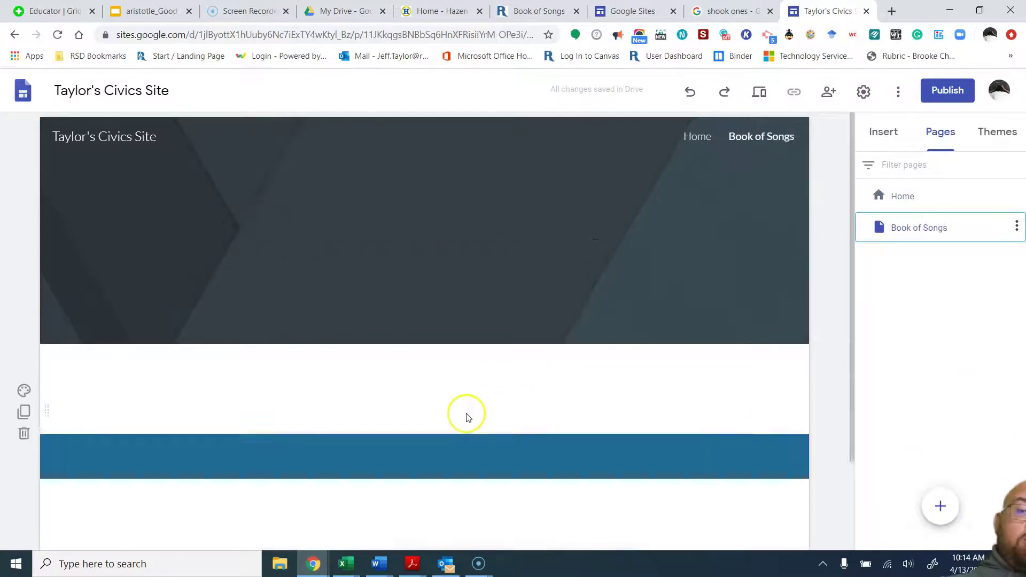
scroll(466, 417, down, 10)
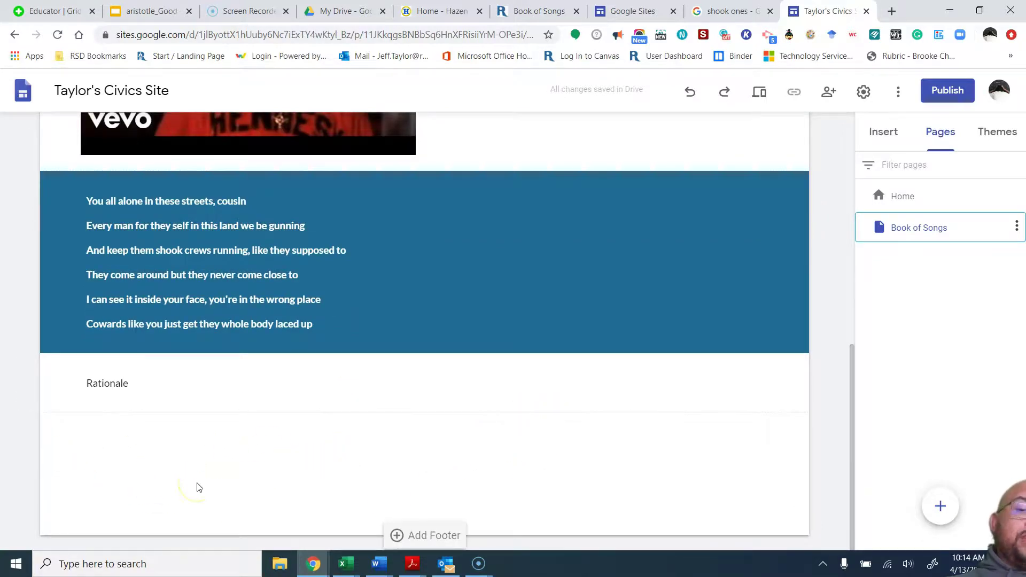
click(126, 478)
double_click(127, 477)
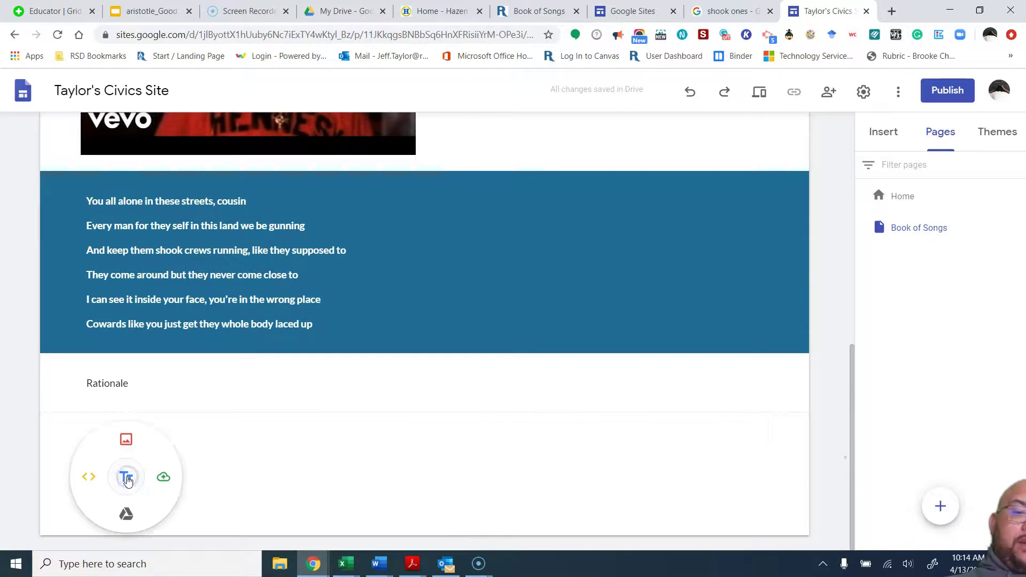
click(213, 483)
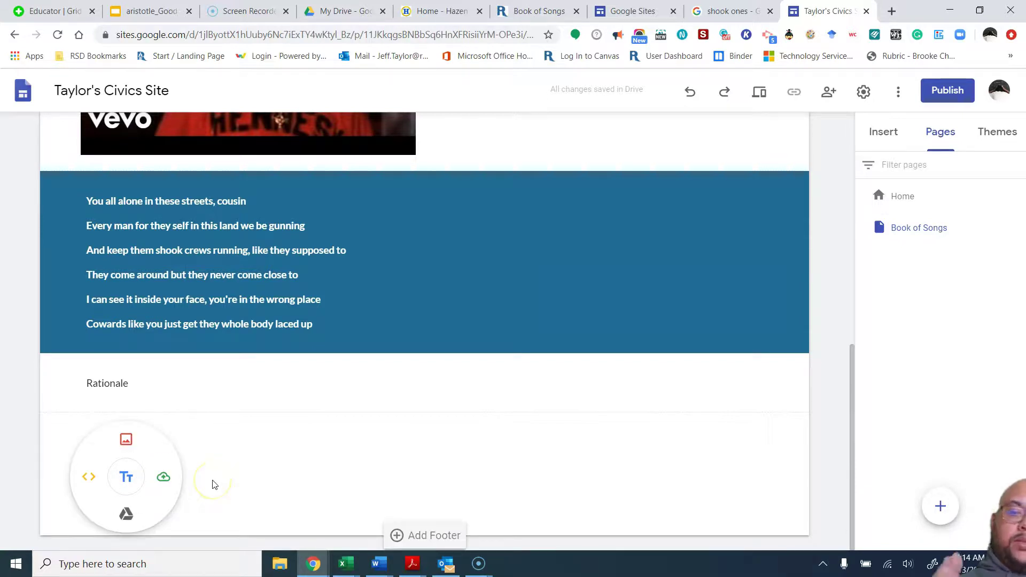
click(554, 354)
- Add a subpage named "Week 2: High School Moment" under the Book of Songs page
click(911, 229)
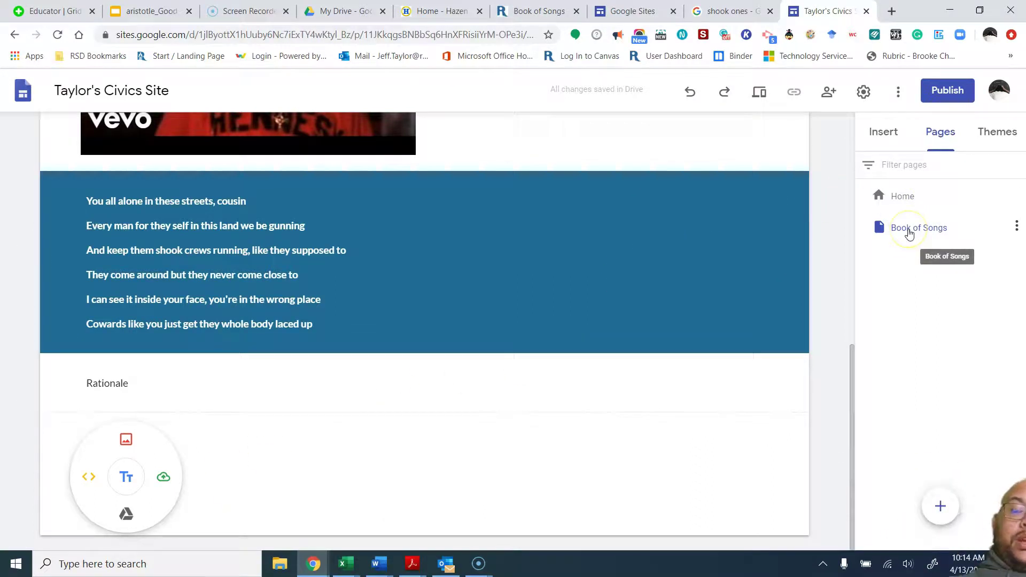
click(1017, 229)
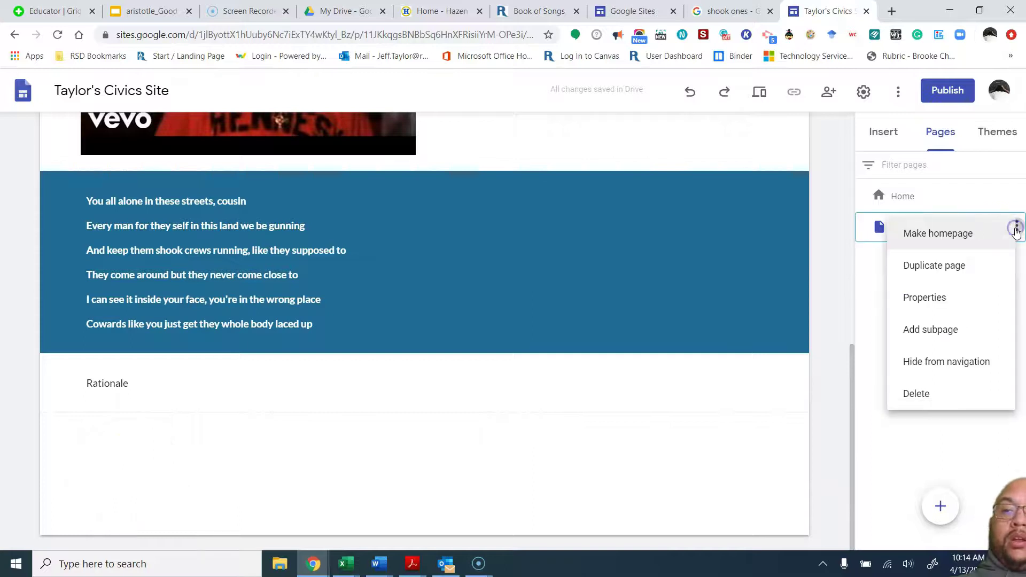
click(944, 329)
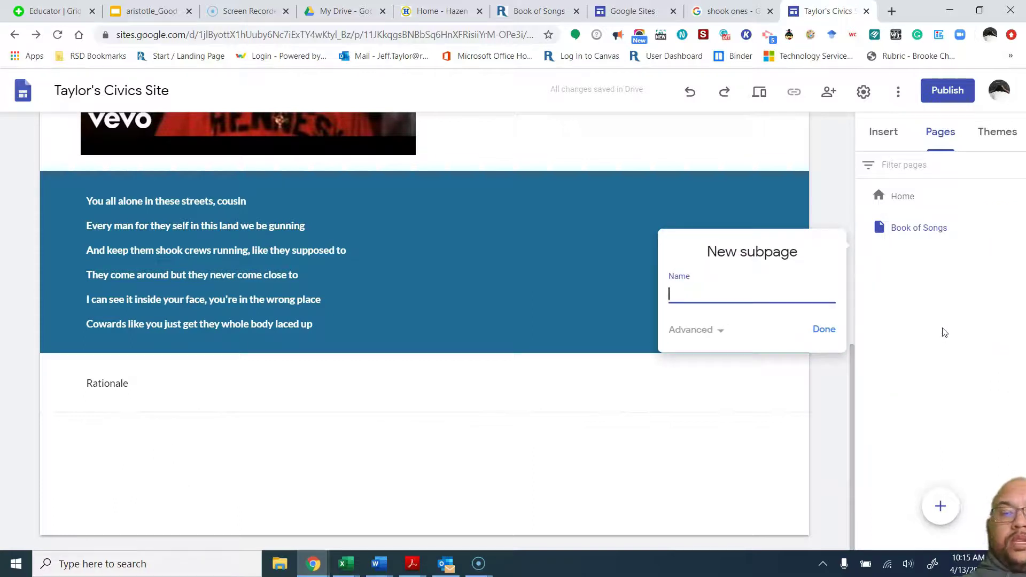
text(Week 2)
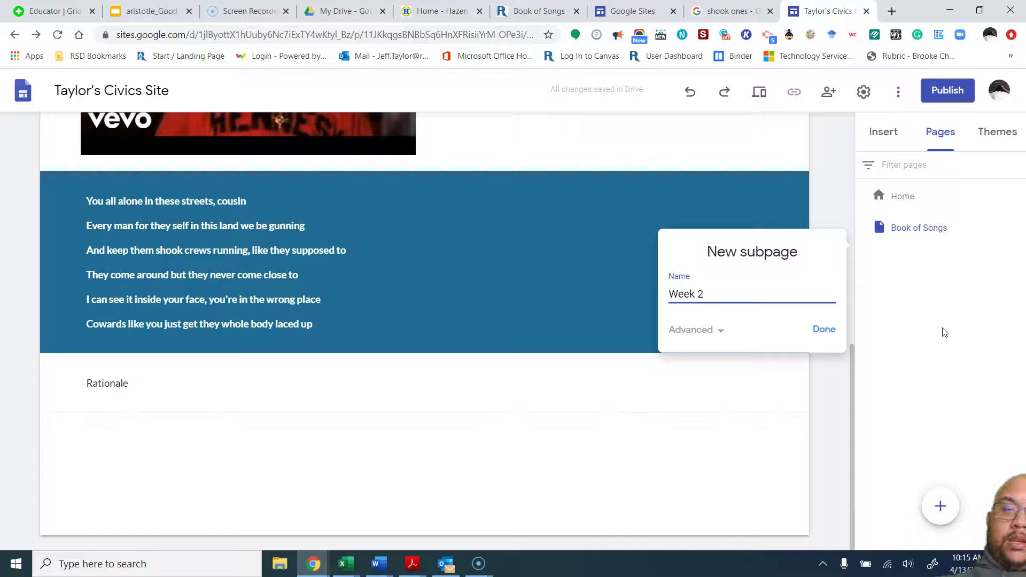
text(: Hig)
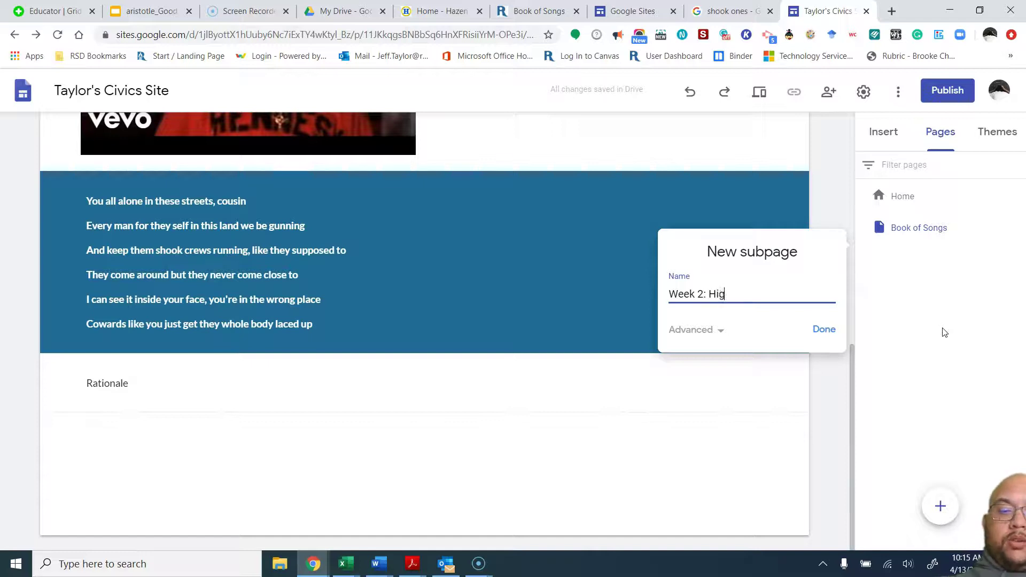
text(h School Moment)
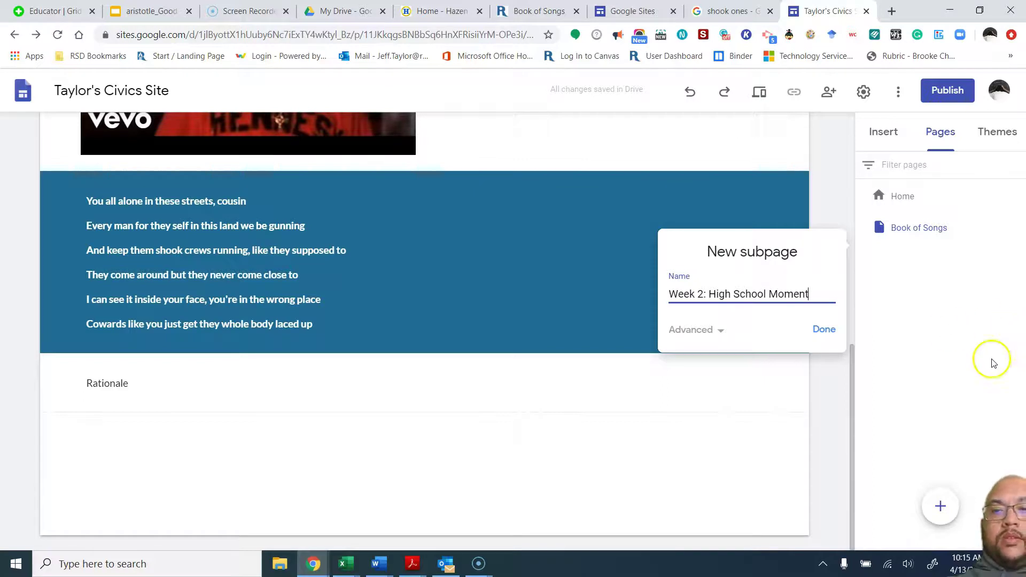
click(830, 331)
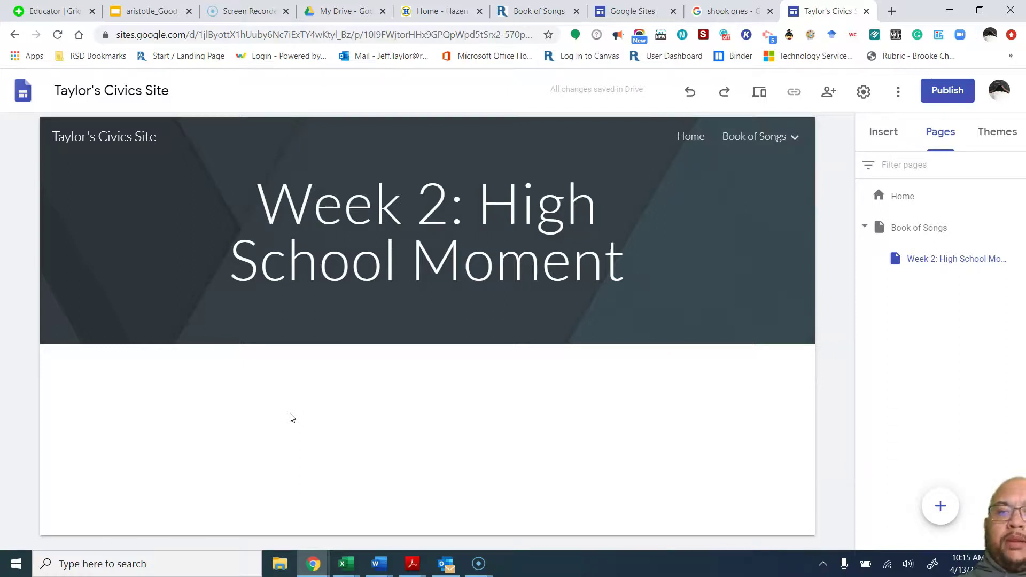
- Publish the site, appending "-tri-3" to the suggested web address
click(340, 425)
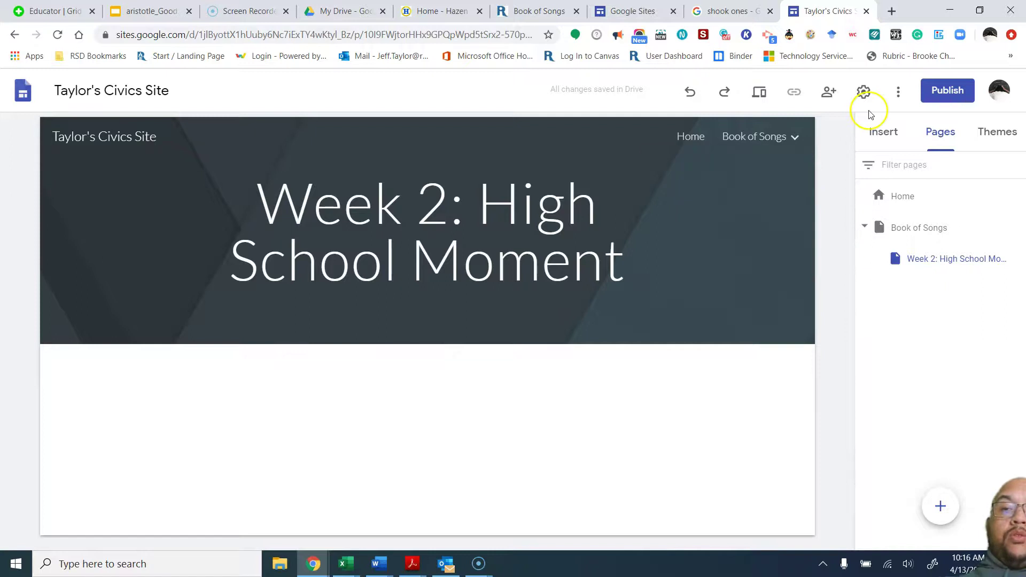
click(960, 91)
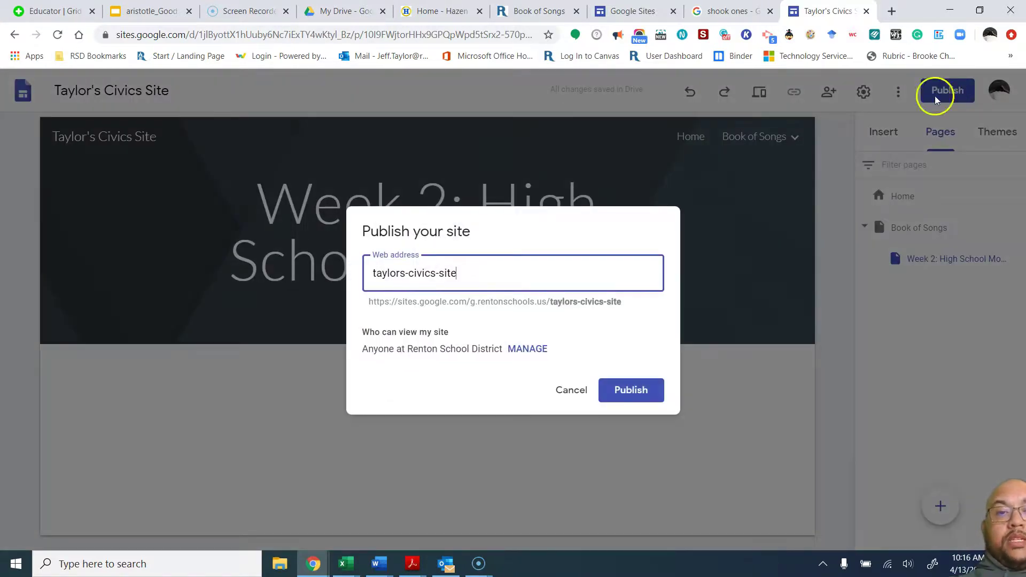
text(-tri-3)
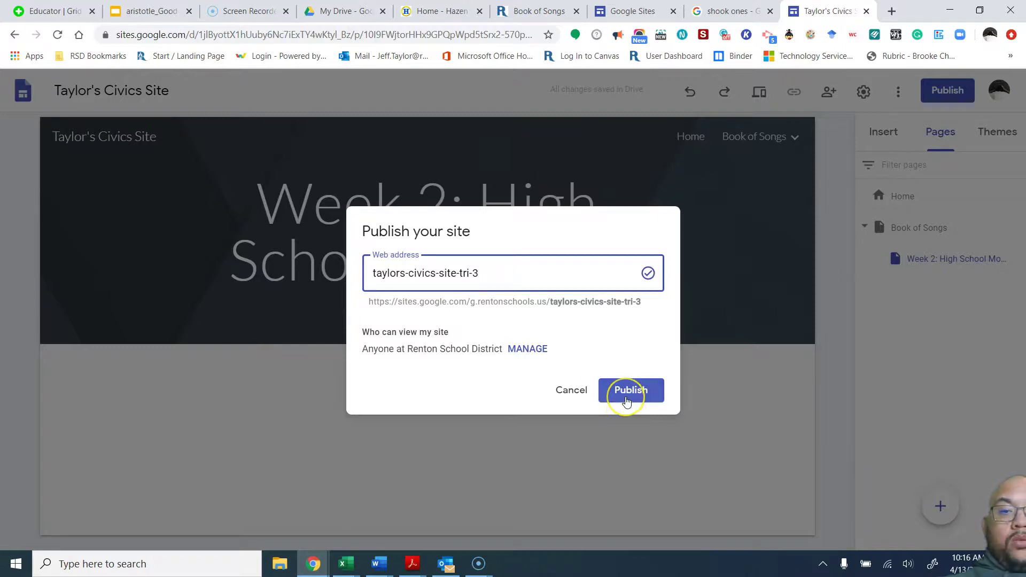
click(627, 400)
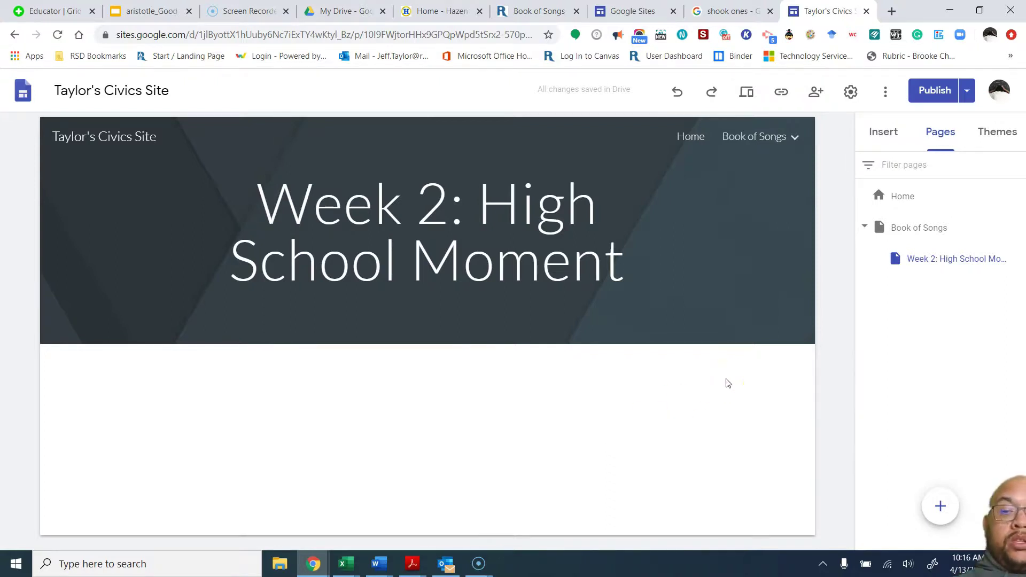
- View the published site link from the Week 2 subpage and again from the Book of Songs page
click(925, 94)
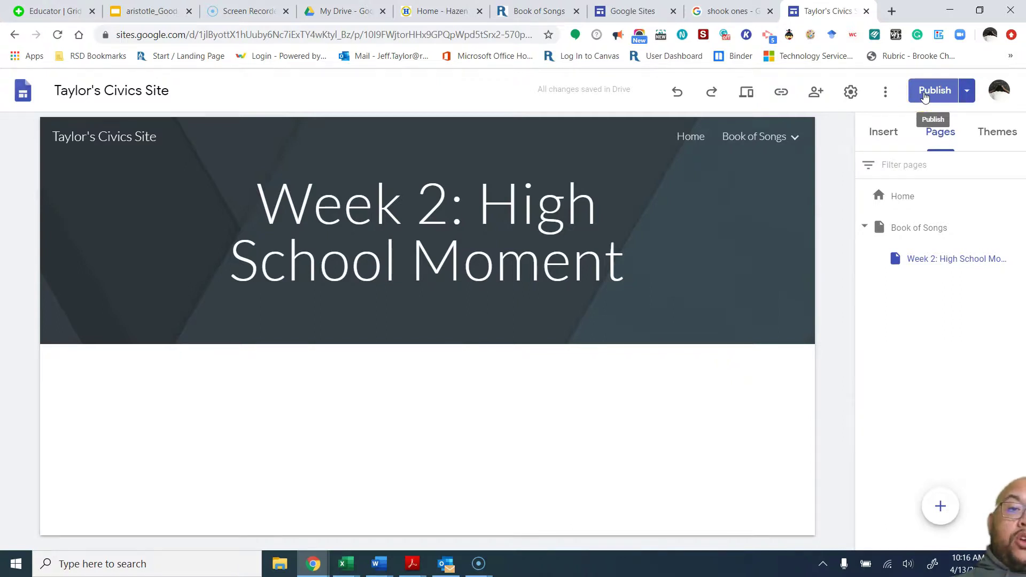
click(327, 38)
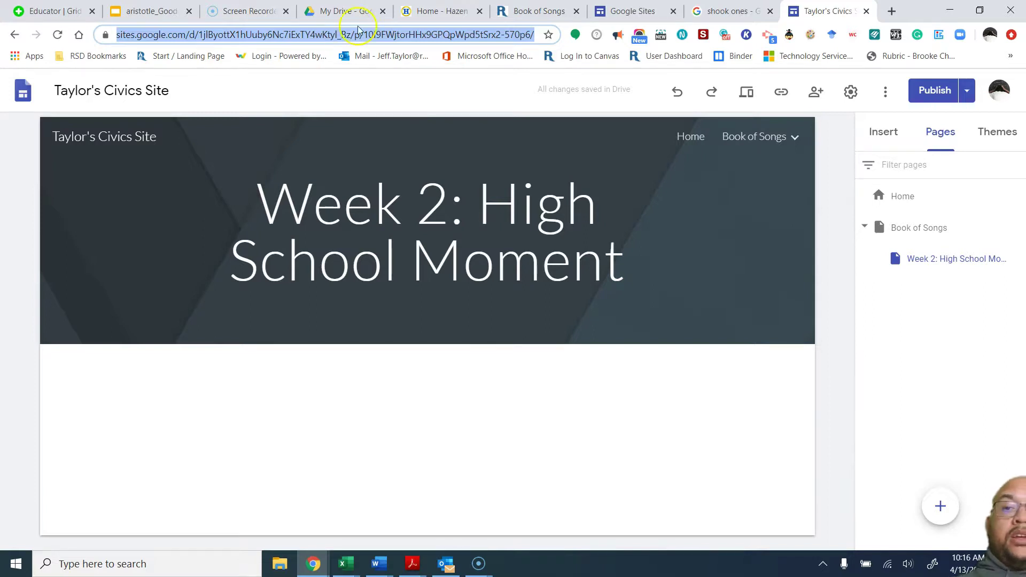
click(780, 93)
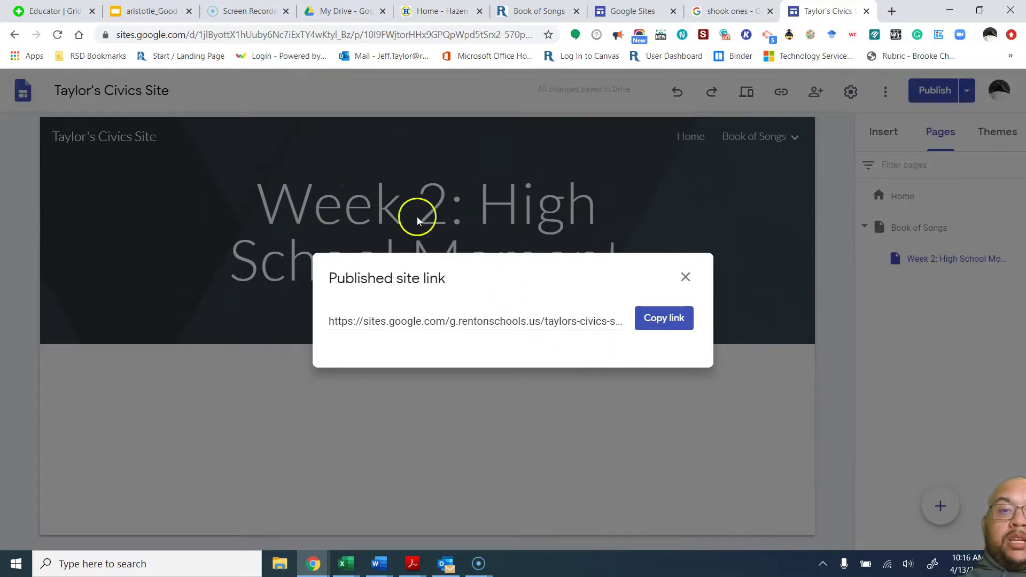
click(686, 277)
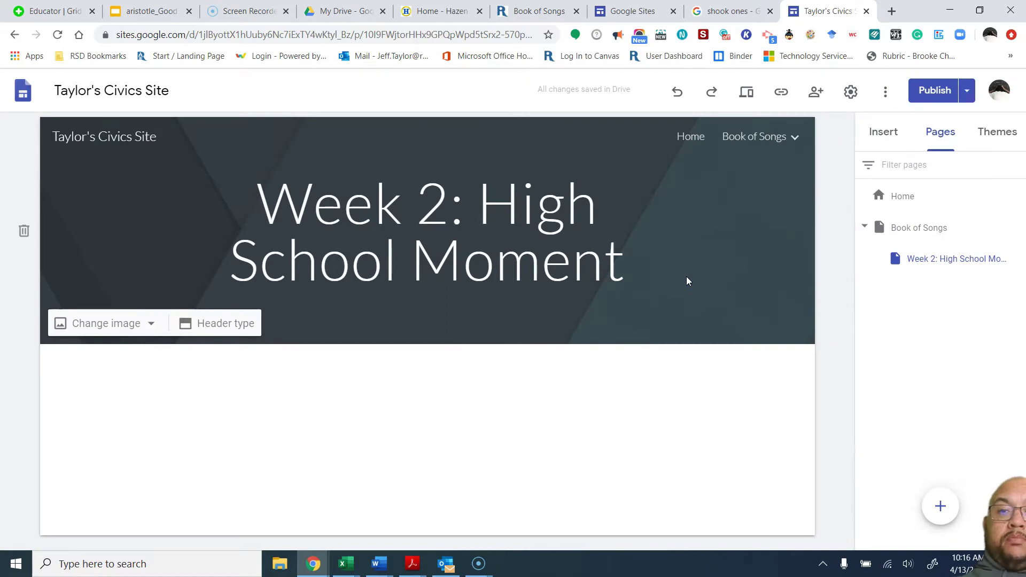
click(905, 221)
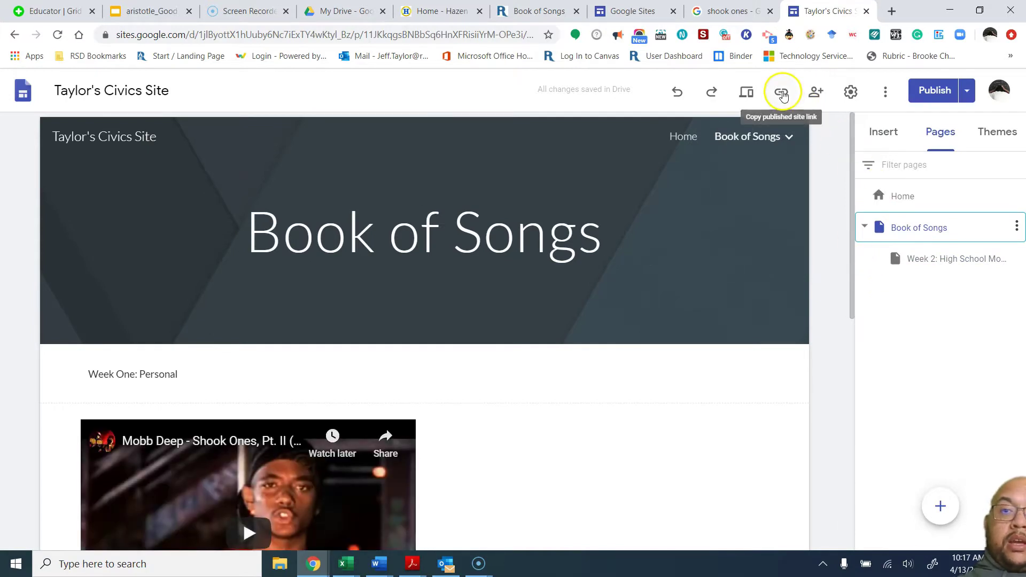
click(782, 93)
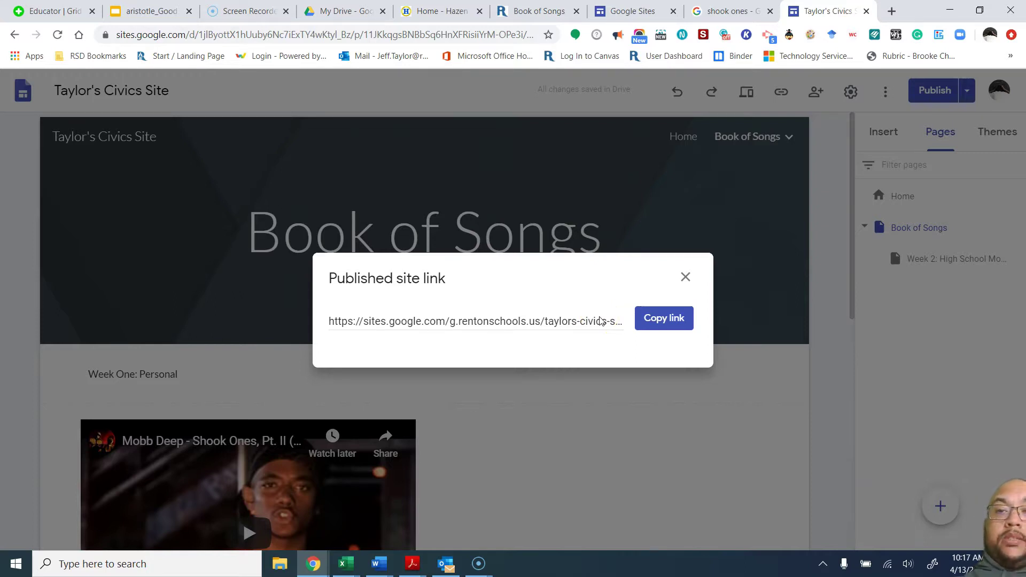
- Review the site's publish settings and close them without saving
click(960, 90)
click(969, 94)
click(894, 119)
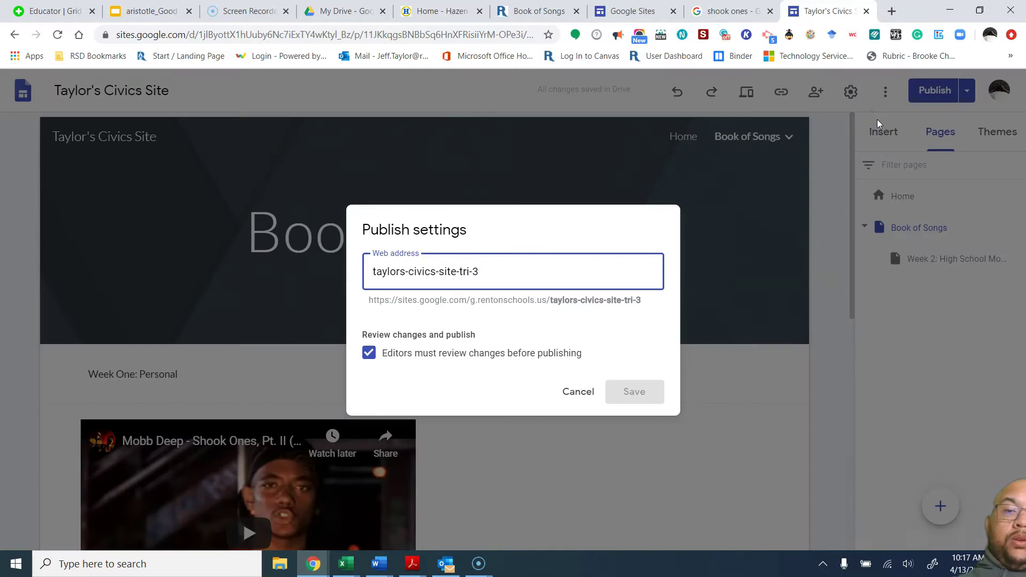
click(575, 394)
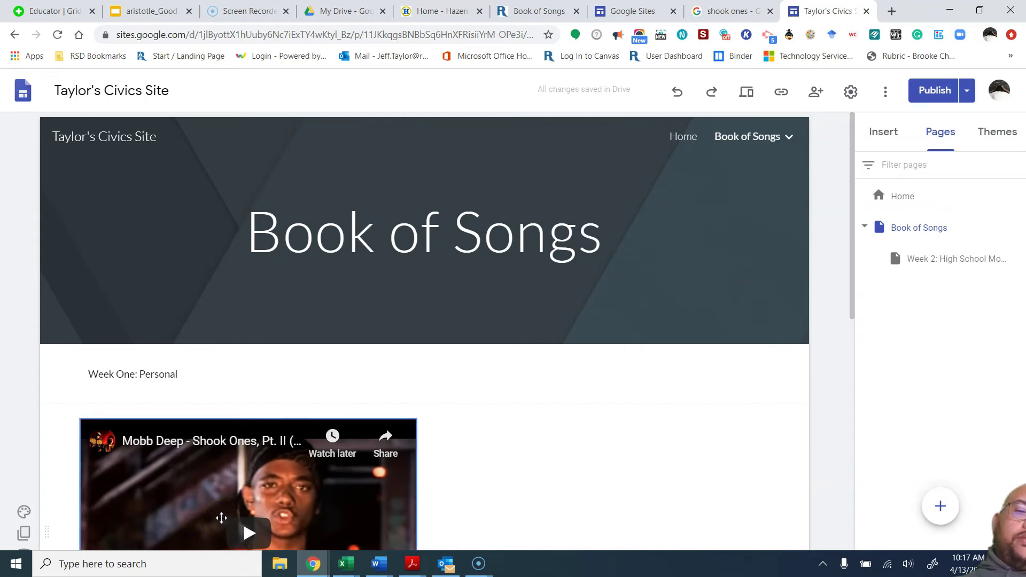
click(207, 517)
click(174, 529)
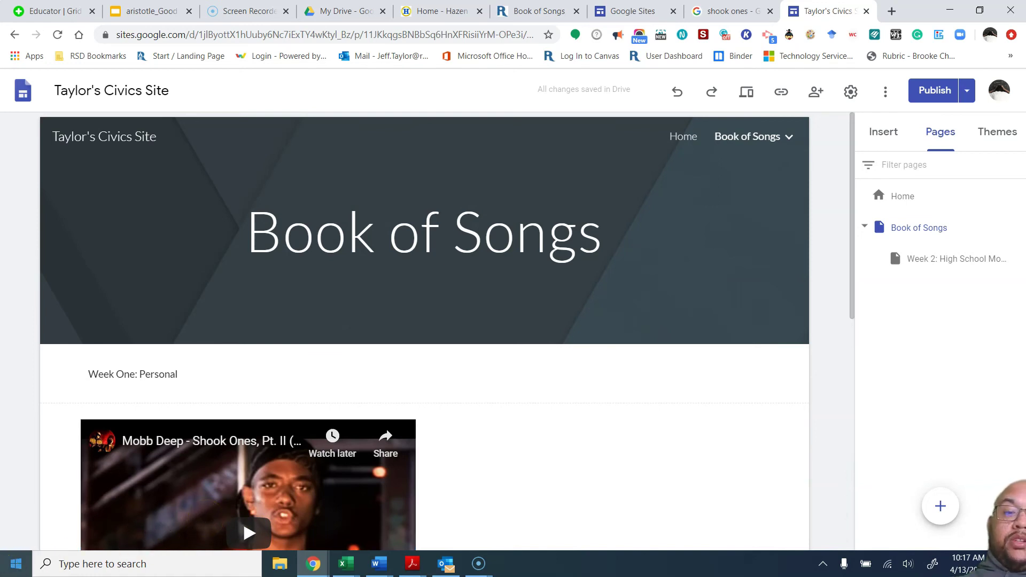